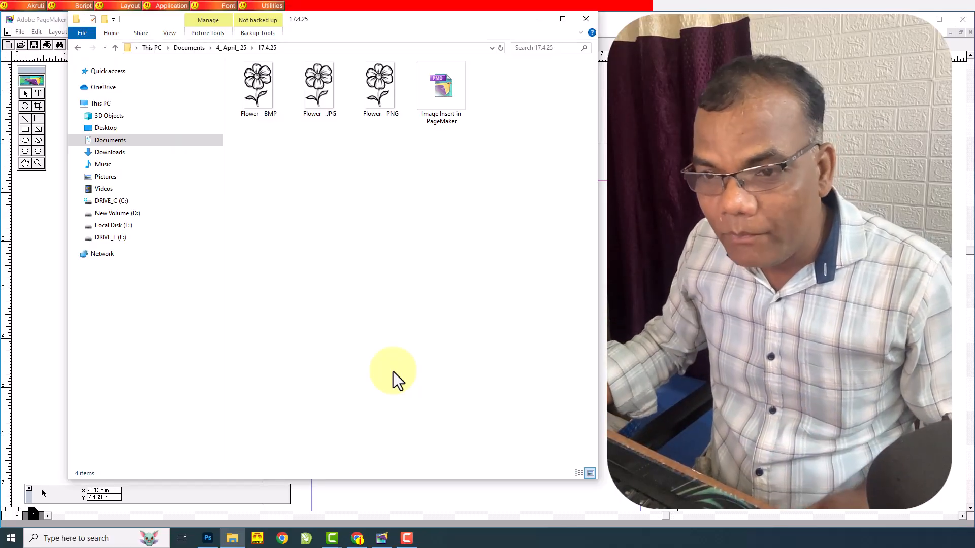
- Examine the BMP, JPG and PNG flower files in the 17.4.25 folder and their source picture in the browser
left_click_drag(335, 18, 289, 33)
left_click(209, 119)
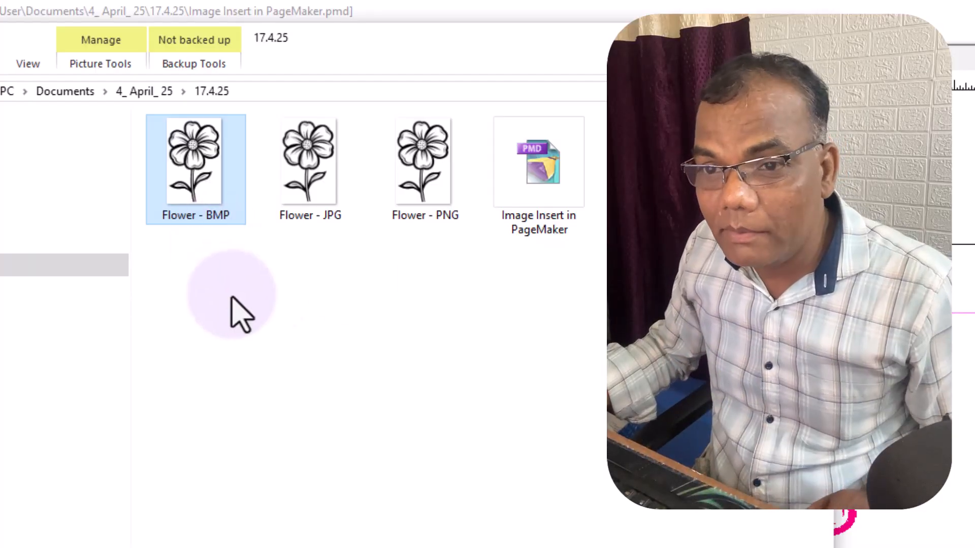
mouse_move(314, 169)
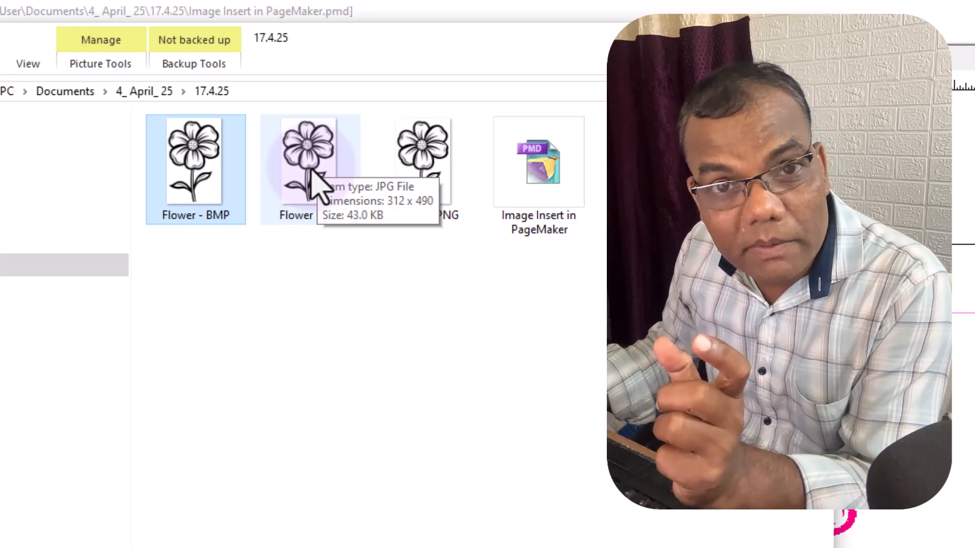
left_click(324, 323)
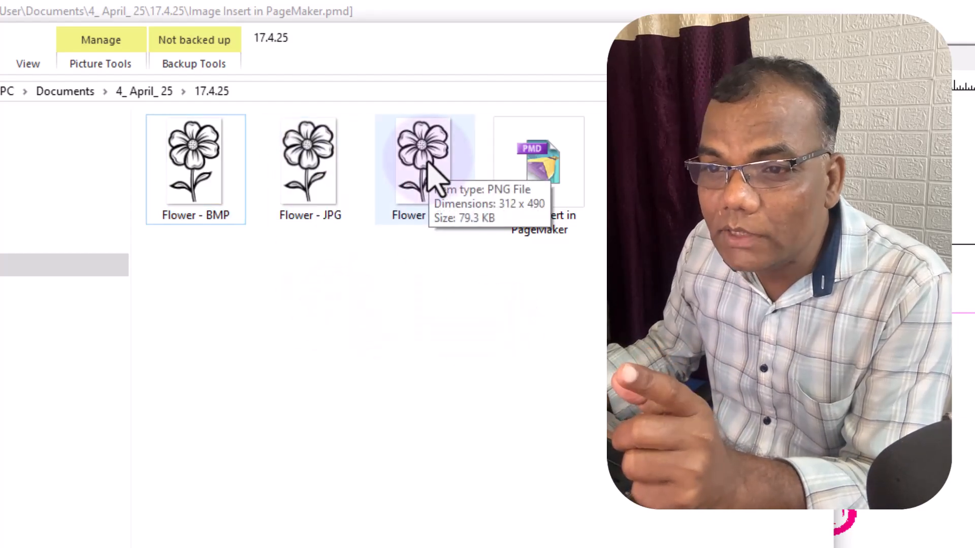
left_click(438, 196)
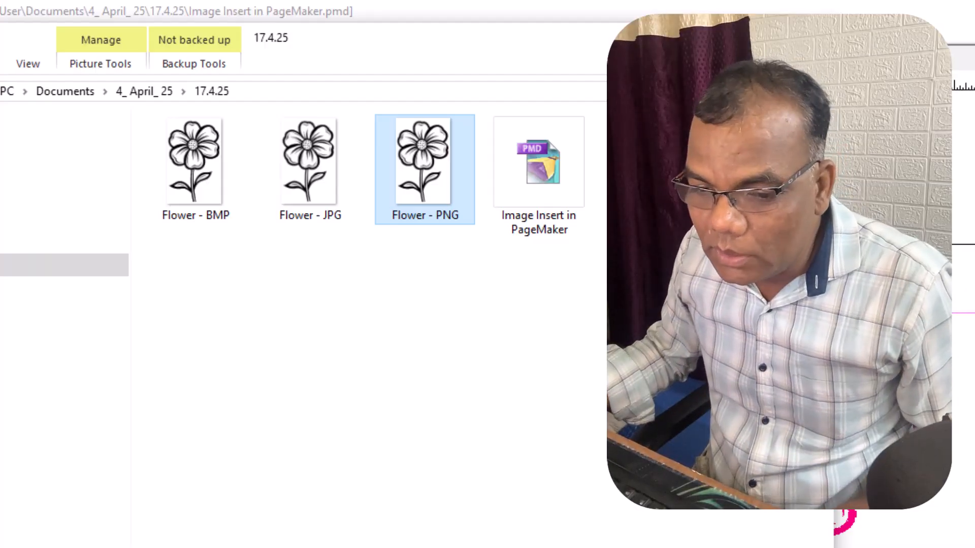
left_click(362, 538)
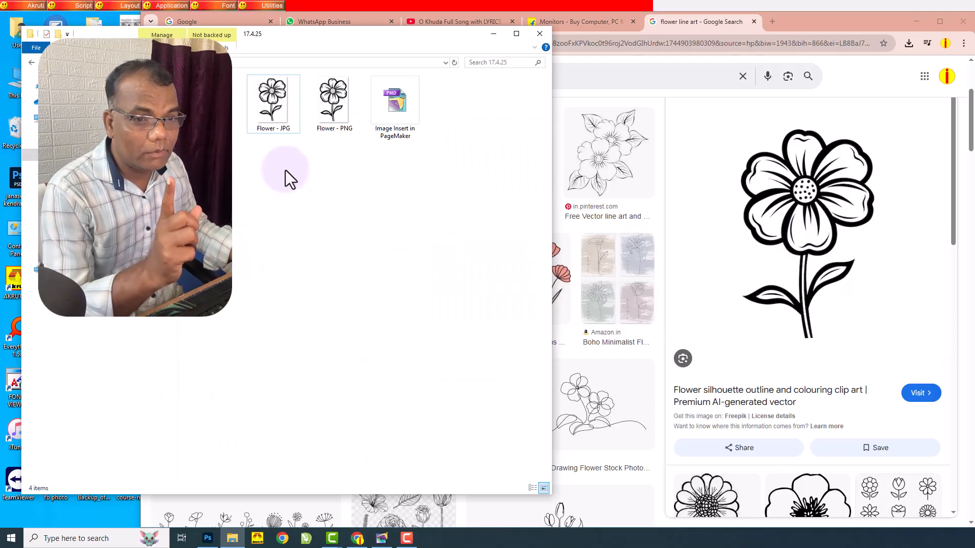
left_click(915, 23)
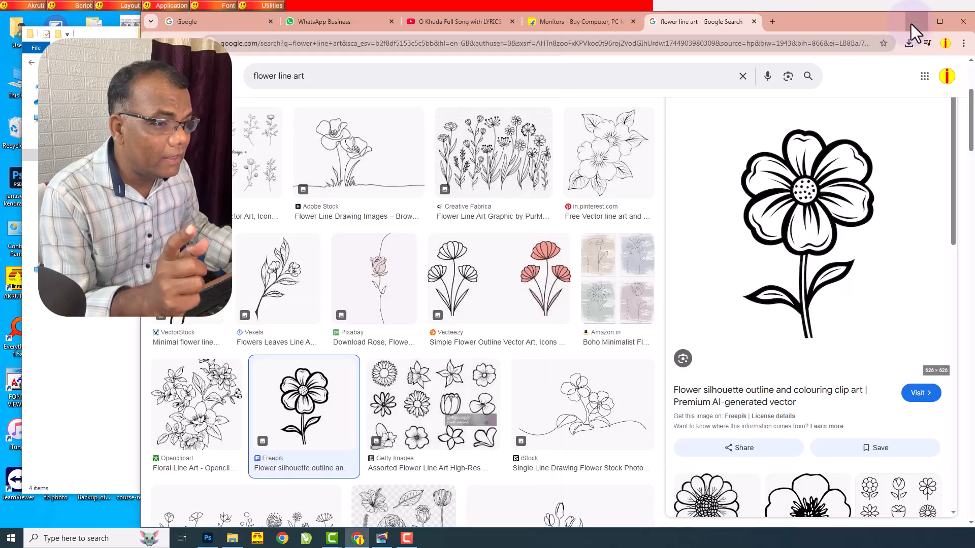
- Switch to PageMaker and arrange its window as a smaller one beside the folder of flower images
left_click(381, 537)
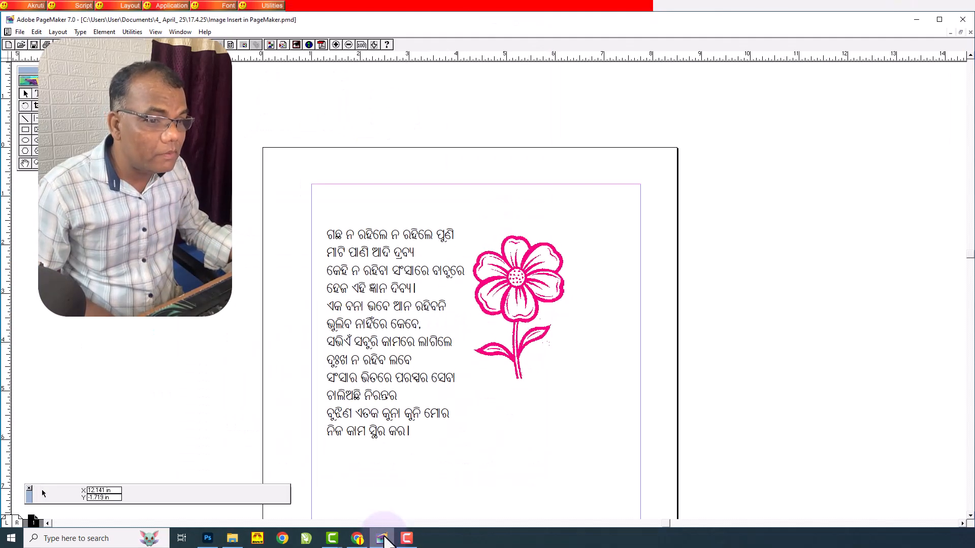
double_click(326, 24)
left_click_drag(653, 49, 470, 40)
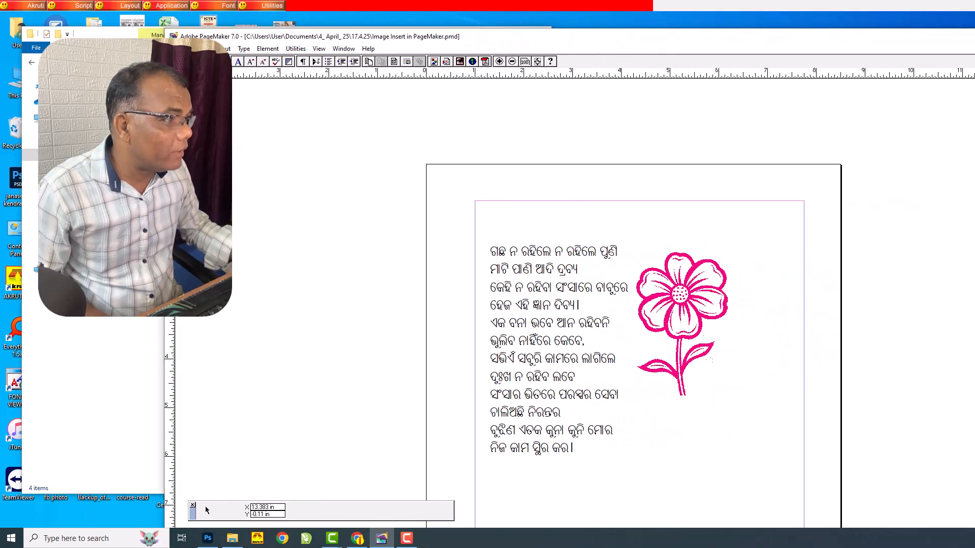
left_click_drag(974, 160, 970, 160)
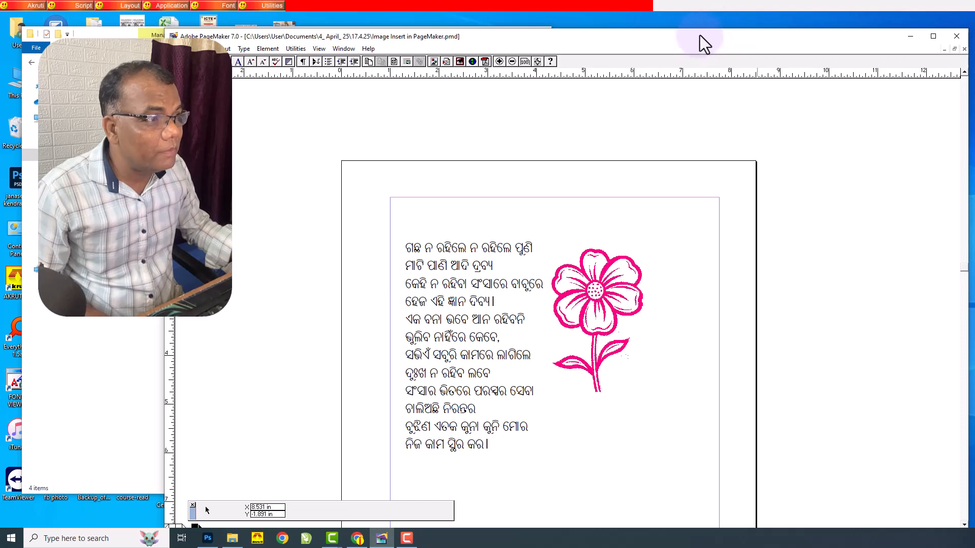
left_click_drag(708, 41, 708, 29)
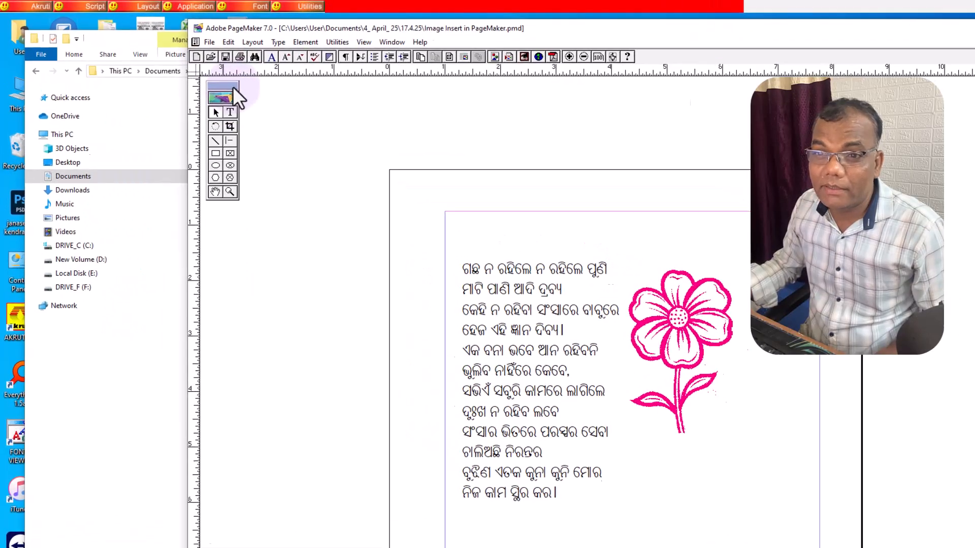
left_click(184, 37)
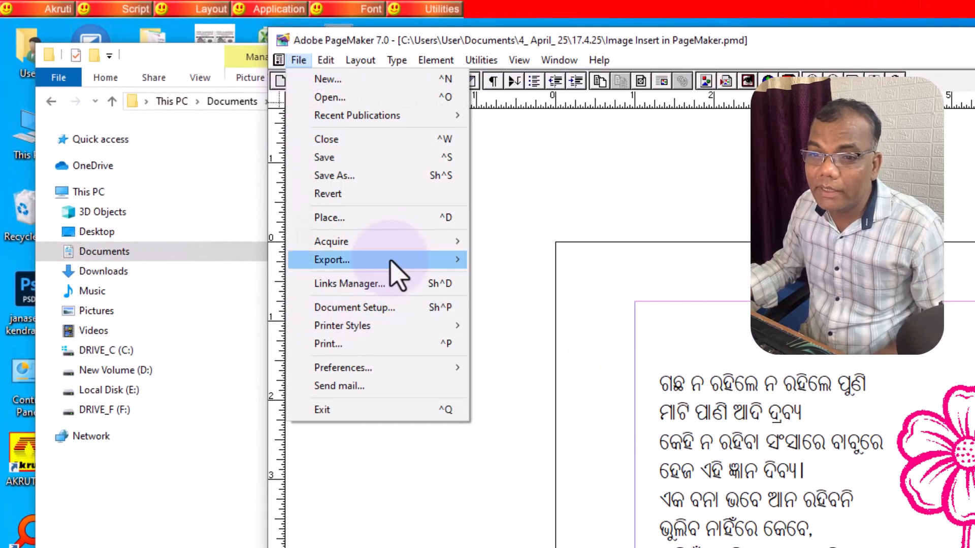
left_click(355, 220)
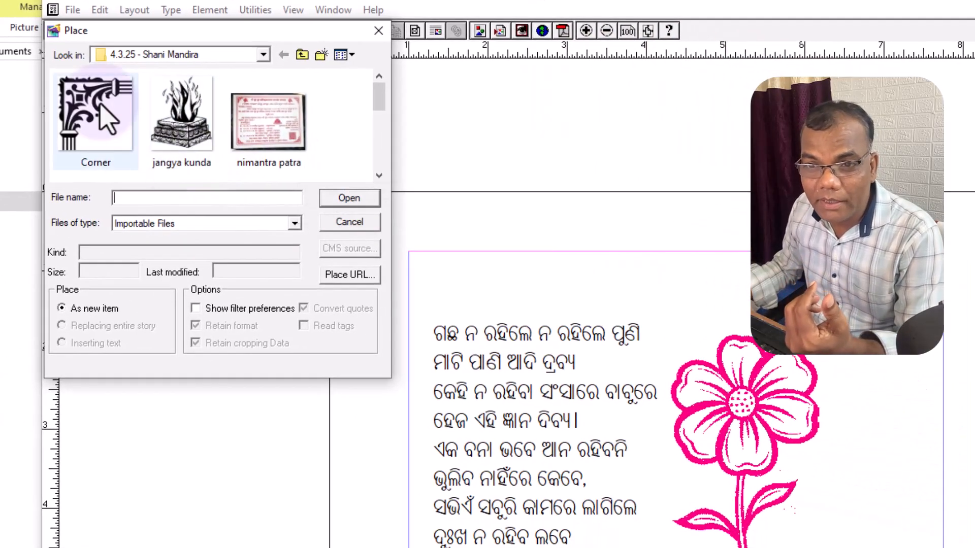
left_click(101, 117)
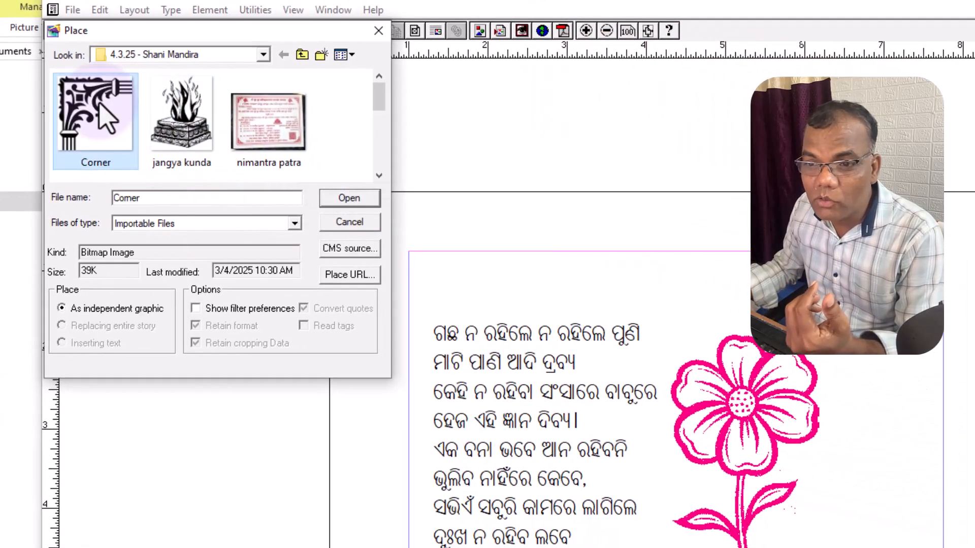
left_click(349, 198)
mouse_move(341, 135)
left_mouse_down()
mouse_move(417, 243)
mouse_move(390, 376)
left_mouse_up()
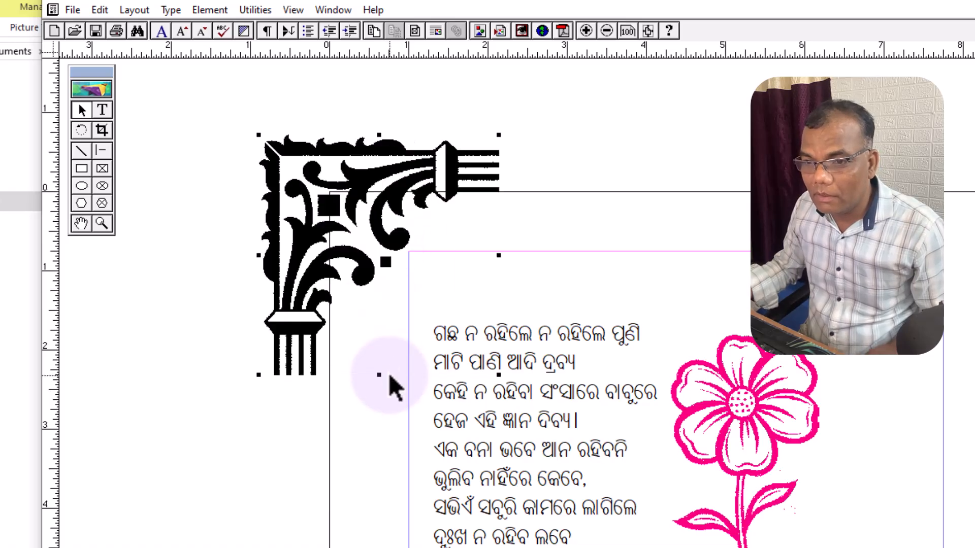
key("Delete")
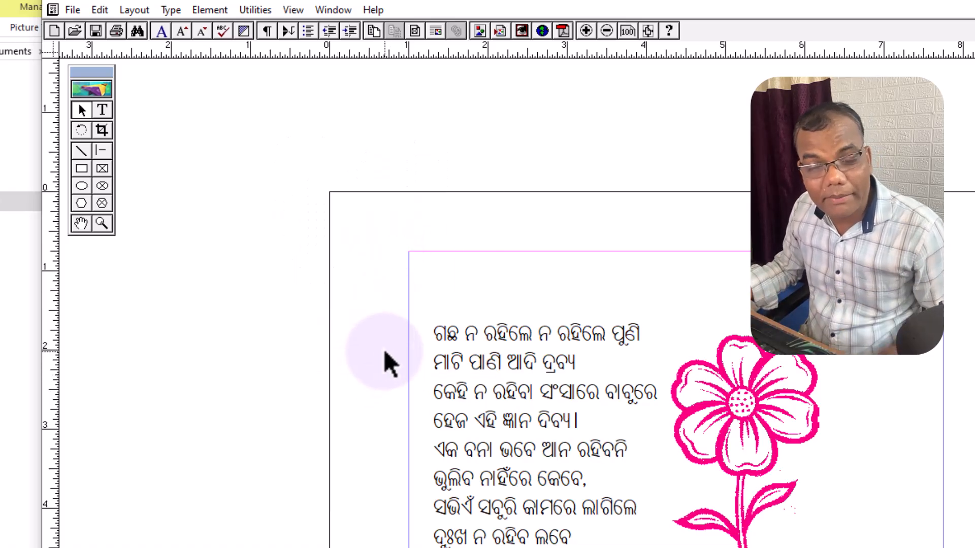
- Try to import Flower - JPG from the 17.4.25 folder onto the PageMaker page, and dismiss the error
left_click(77, 343)
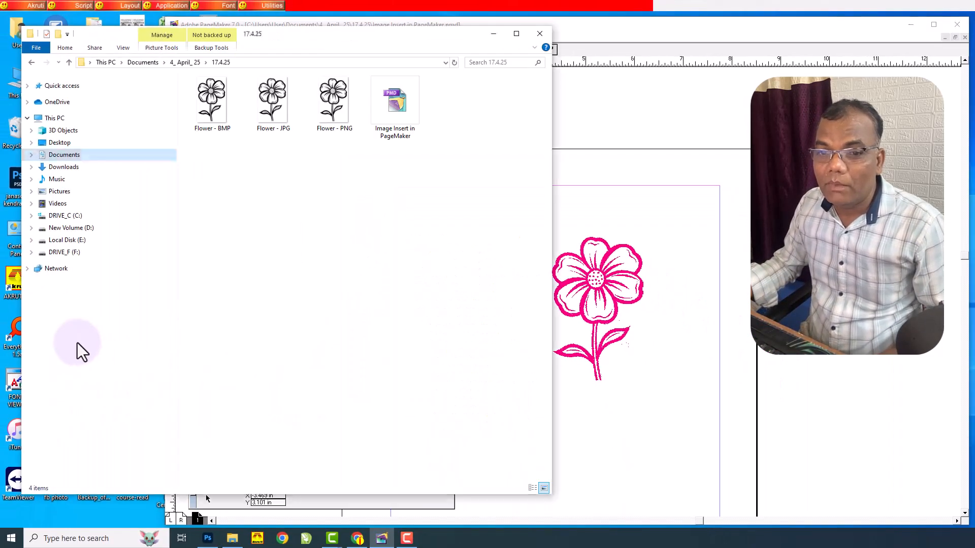
left_click(269, 163)
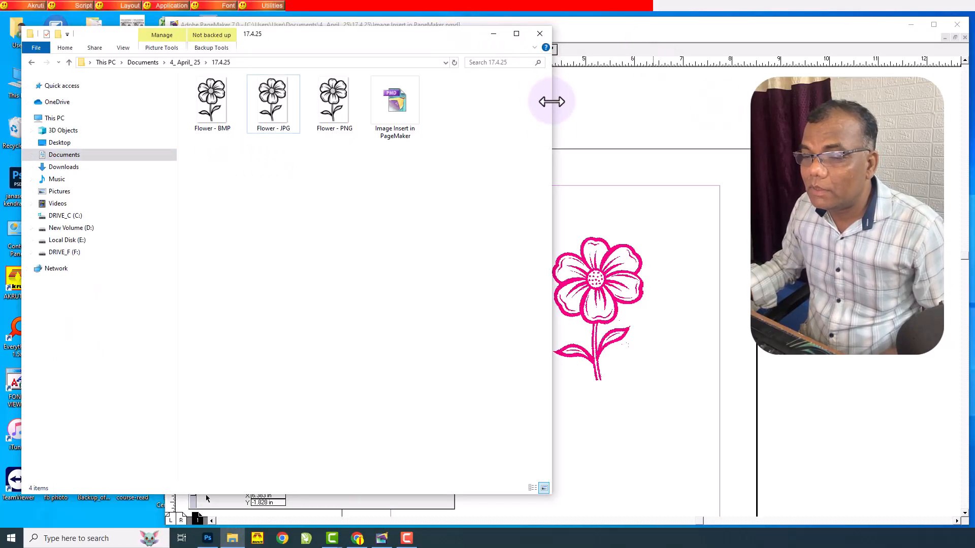
left_click_drag(551, 101, 436, 102)
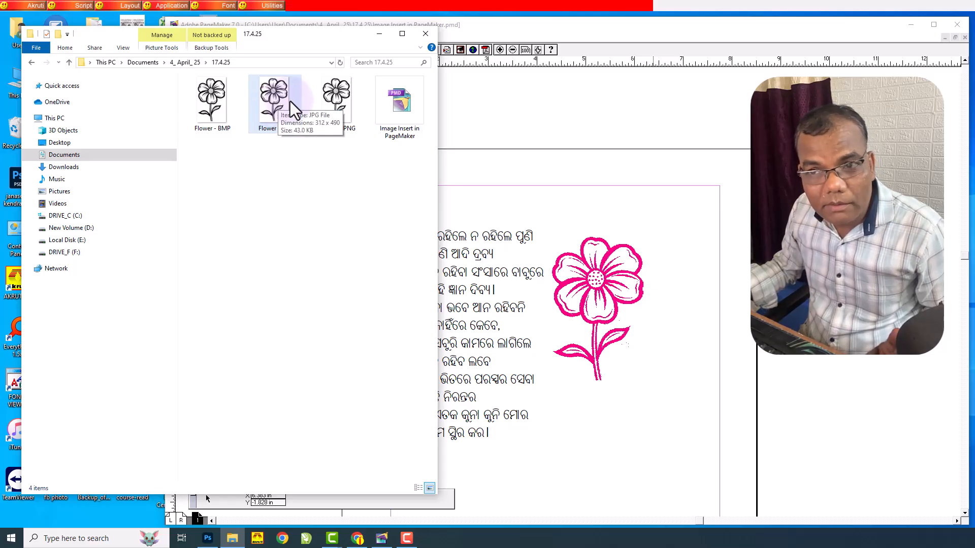
left_click_drag(288, 102, 640, 248)
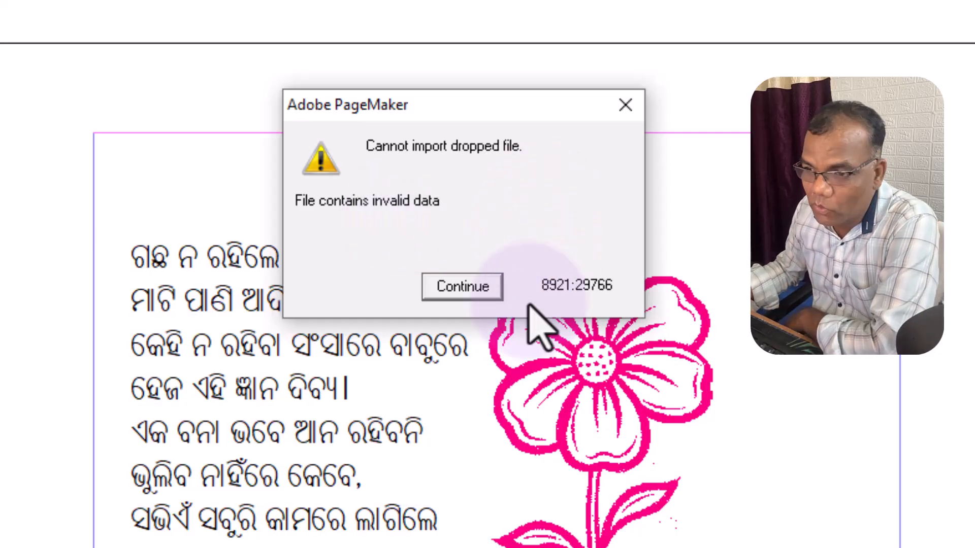
left_click(480, 285)
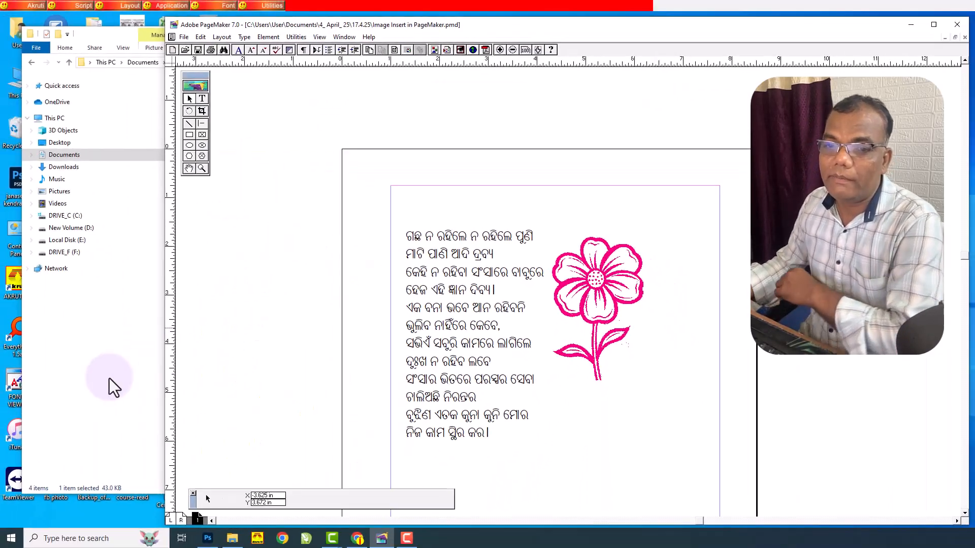
- Delete the pink flower beside the Odia text on the page
left_click(108, 379)
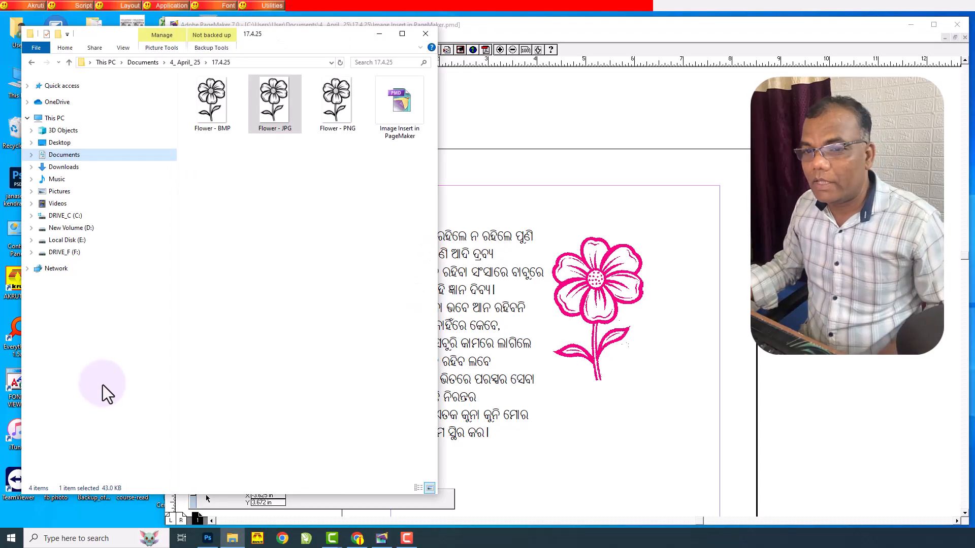
left_click(605, 285)
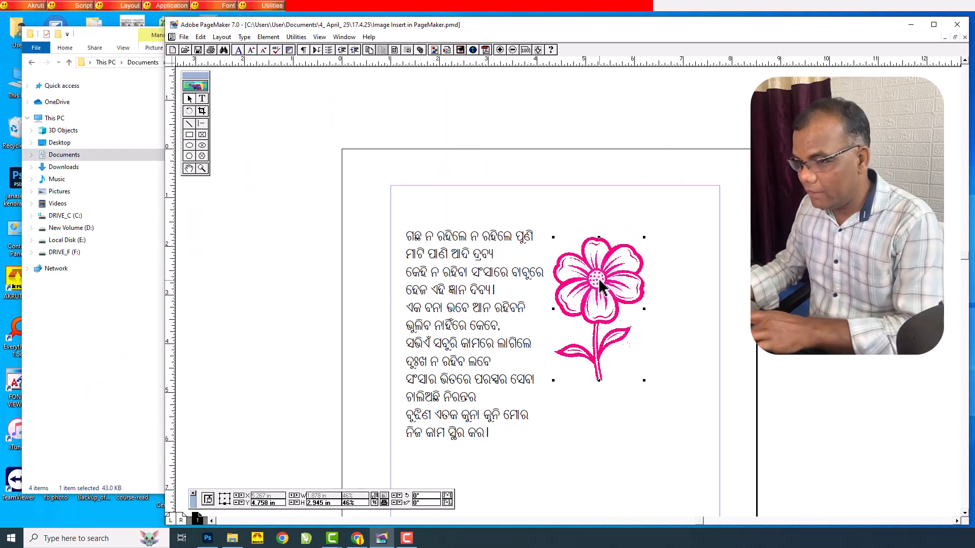
key("Delete")
- Import Flower - PNG from the folder onto the page, and shrink it and position it over the text
left_click(135, 337)
left_click(261, 244)
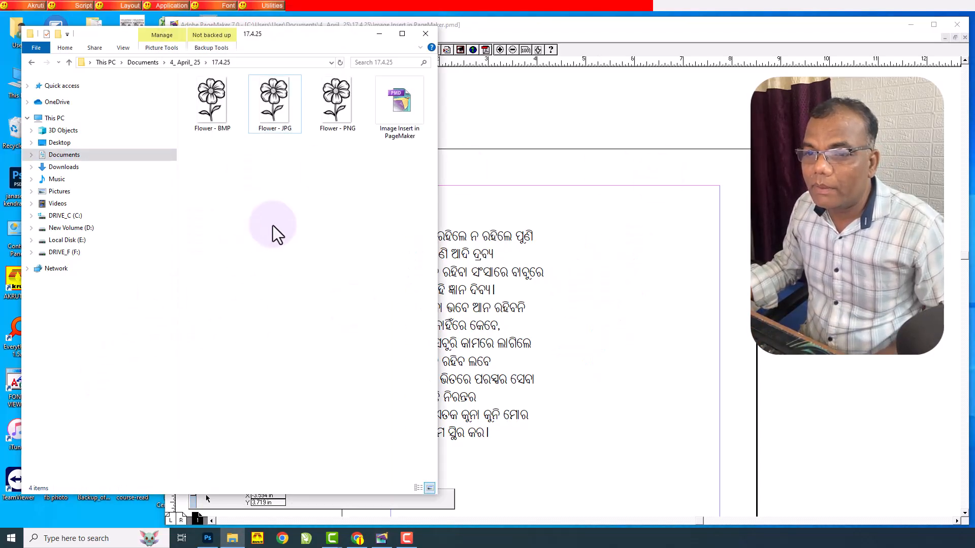
left_click_drag(336, 102, 601, 255)
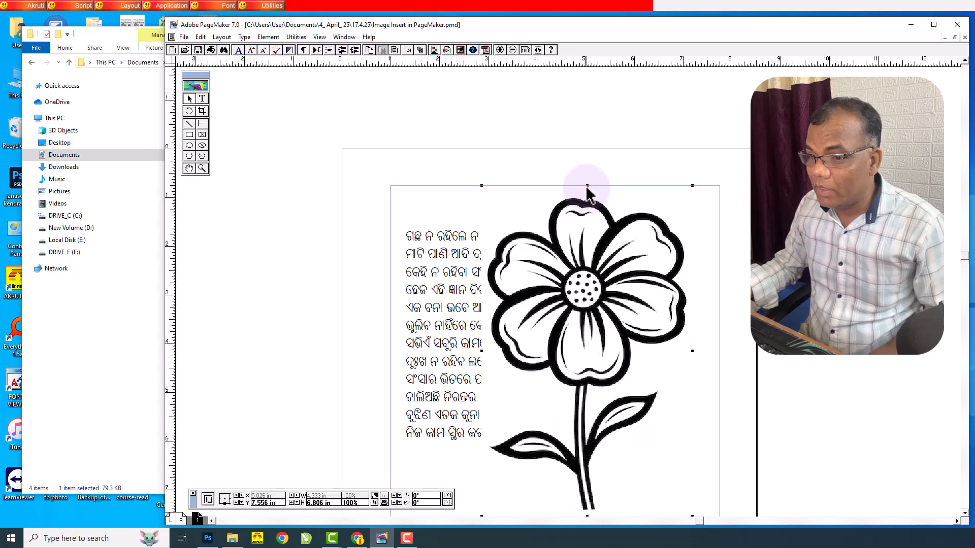
left_click_drag(587, 188, 587, 245)
left_click_drag(588, 325, 550, 287)
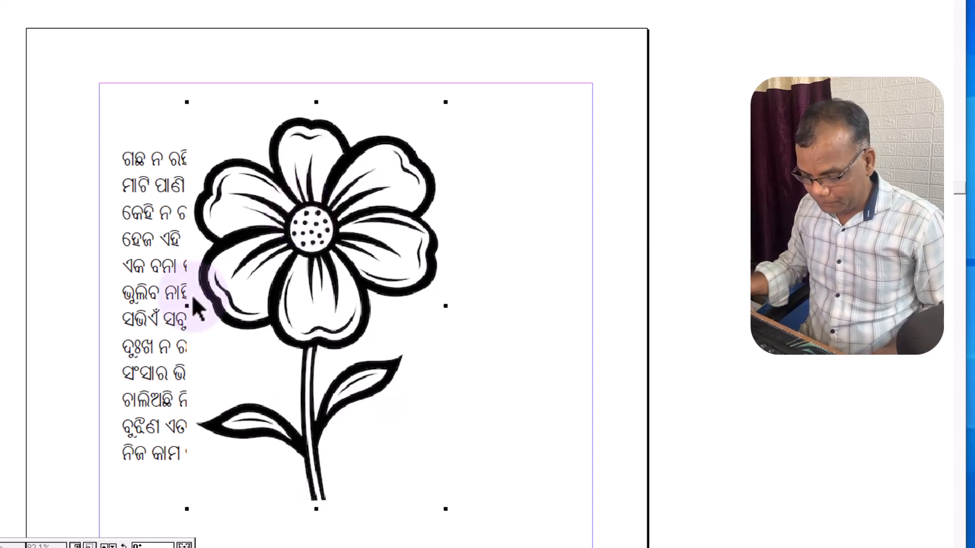
- Send the PNG flower behind the text, bring it back to the front and shift it further left over the text
key("ctrl+shift+[")
key("ctrl+shift+]")
key("ctrl+shift+[")
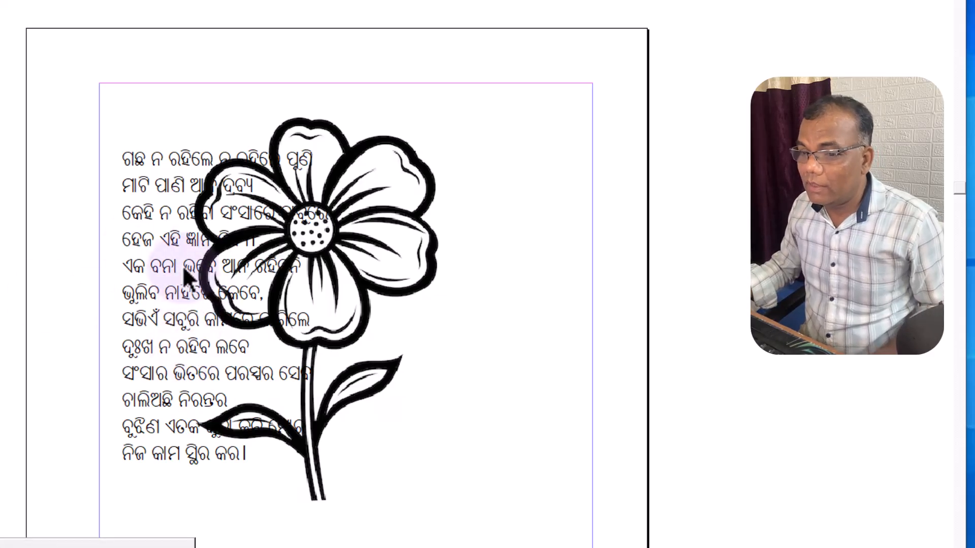
left_click(175, 254)
left_click(406, 190)
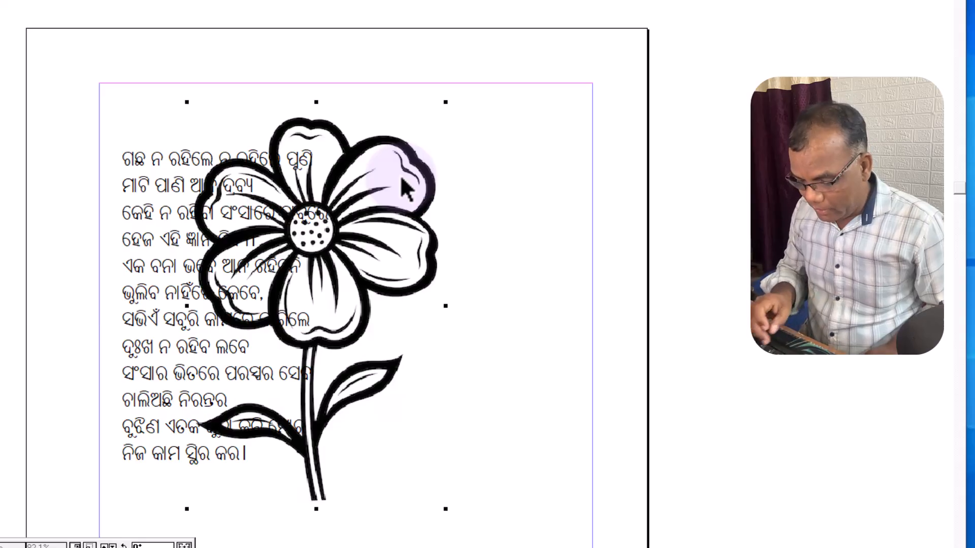
key("ctrl+shift+]")
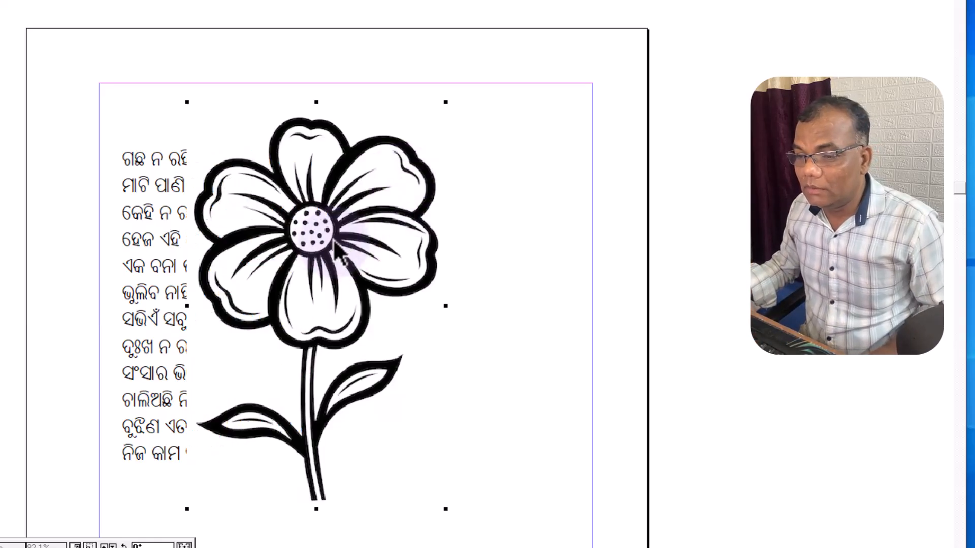
left_click_drag(326, 239, 290, 235)
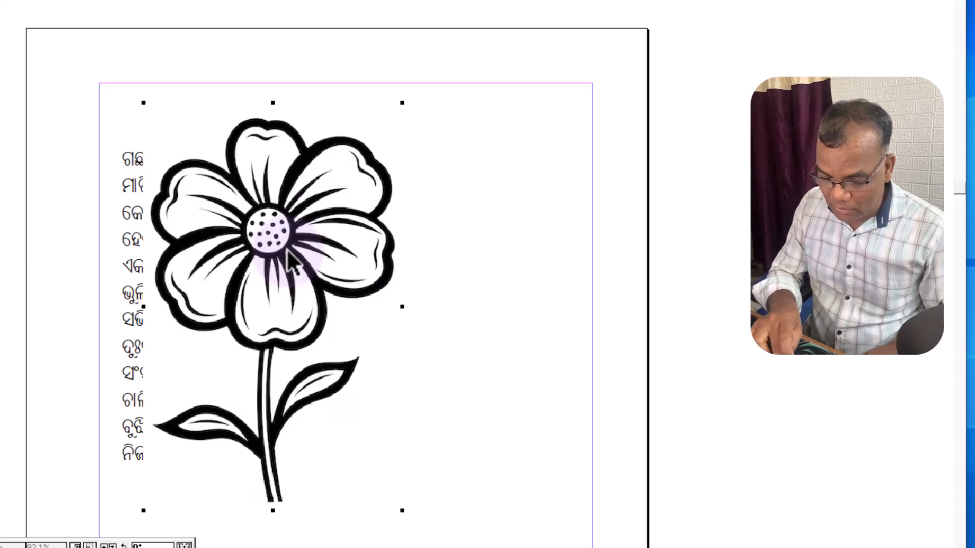
- Try to recolour the PNG flower with the Colors palette, and delete the flower from the page
key("ctrl+j")
left_click(248, 224)
left_click(253, 212)
left_click(242, 227)
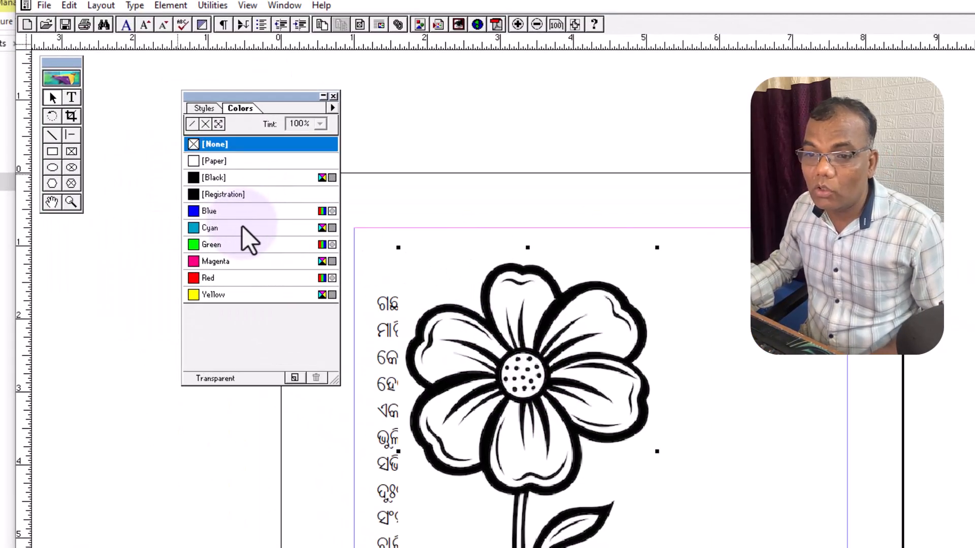
left_click(333, 96)
left_click_drag(580, 355, 690, 349)
key("Delete")
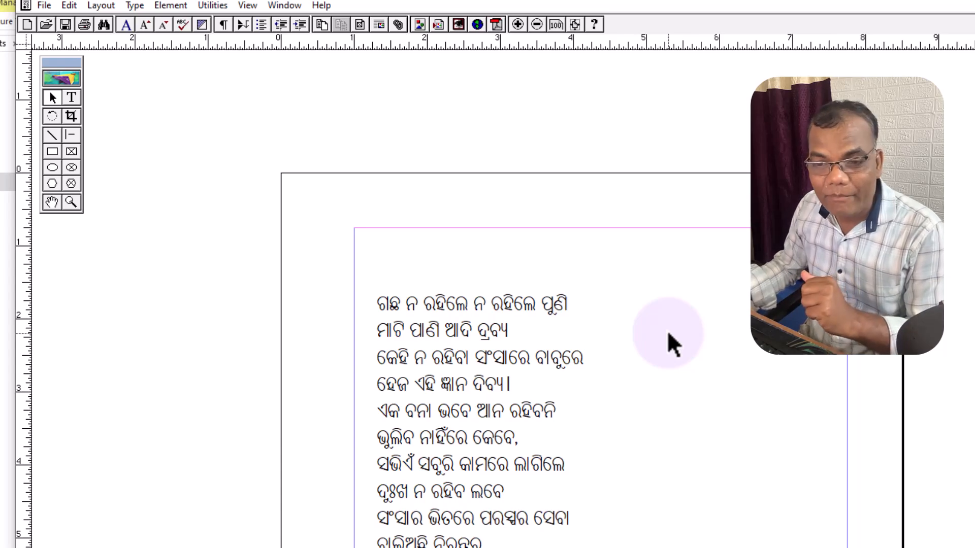
- Import Flower - BMP from the folder onto the page, and shrink it and position it over the text
left_click(7, 512)
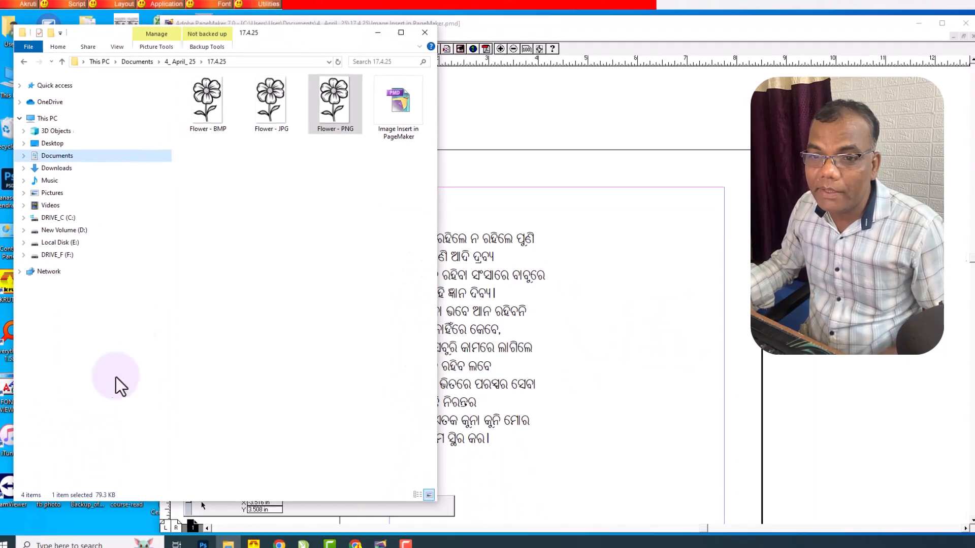
left_click(236, 182)
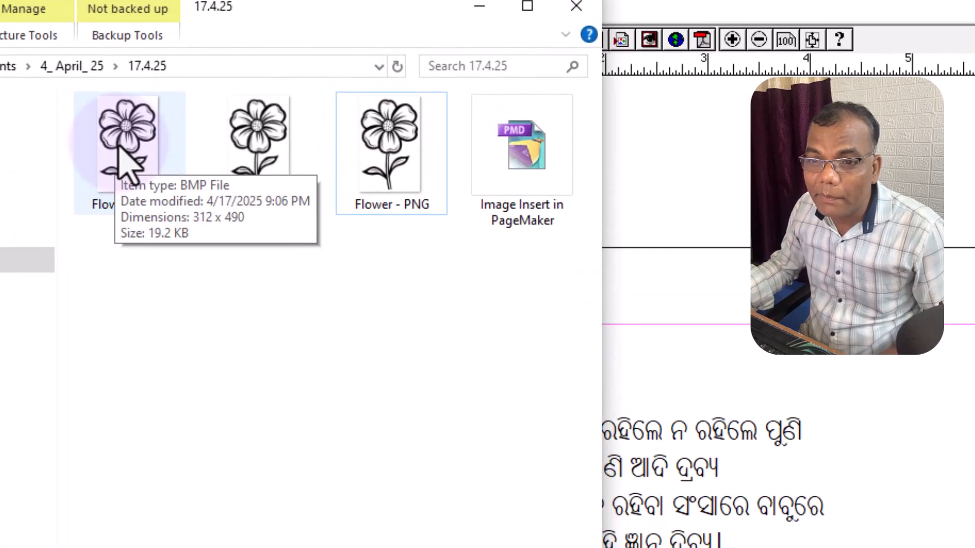
left_click_drag(126, 163, 974, 547)
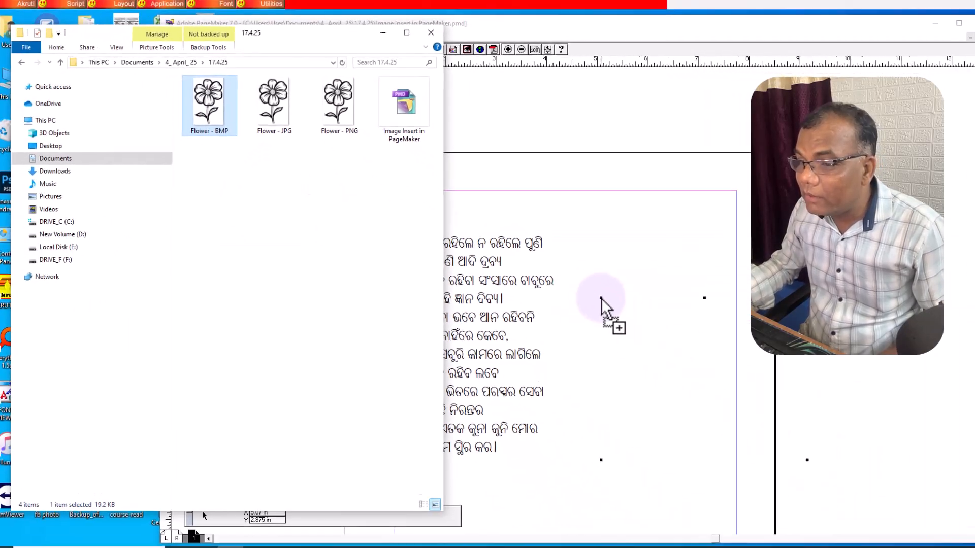
left_click_drag(660, 343, 618, 271)
left_click_drag(645, 220, 636, 322)
left_click_drag(643, 362, 517, 278)
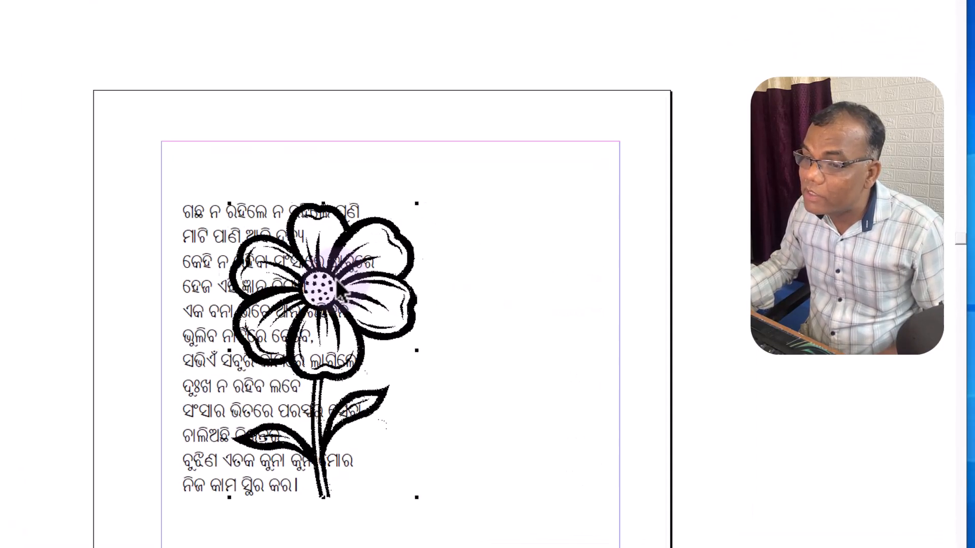
- Move the BMP flower clear of the text, and try blue, cyan, green and yellow on it before settling on Red
left_click_drag(293, 254, 279, 245)
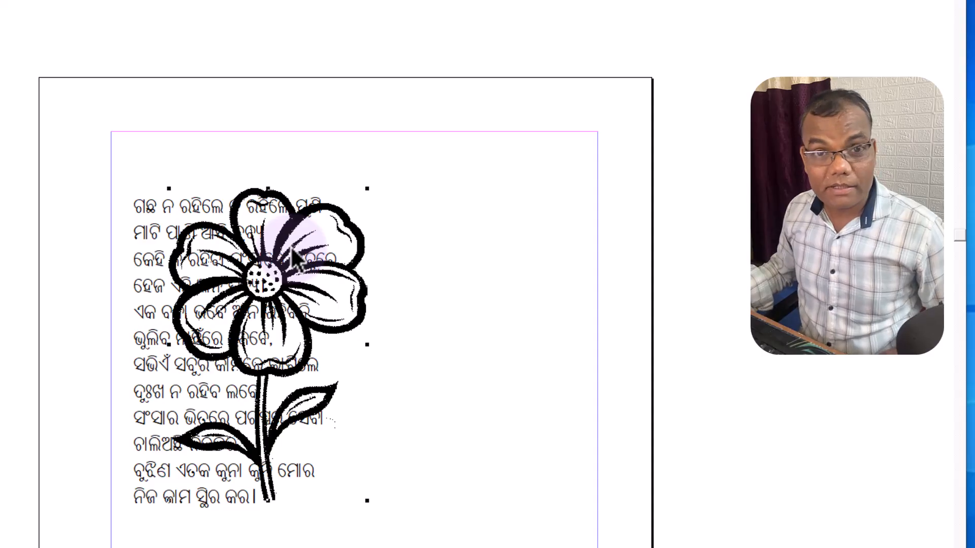
left_click_drag(300, 239, 472, 236)
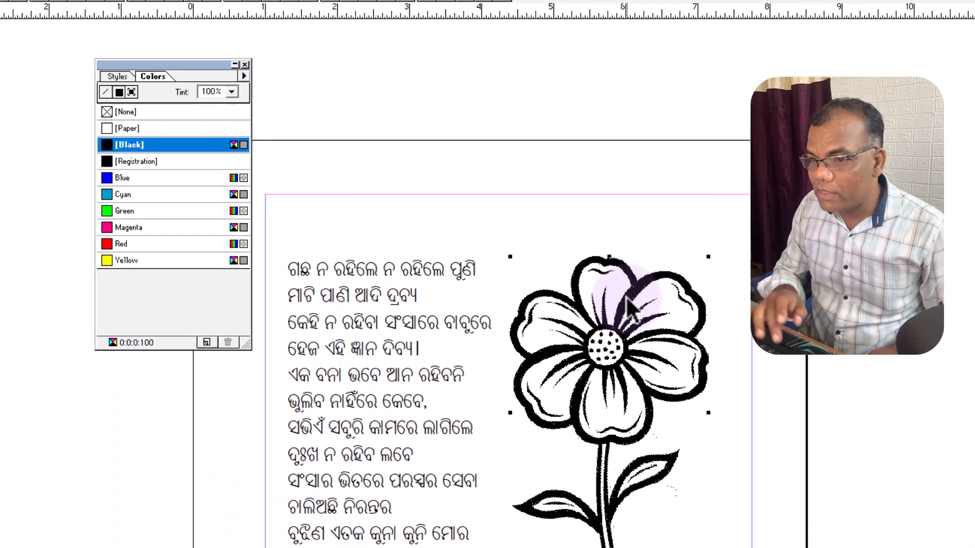
left_click(194, 182)
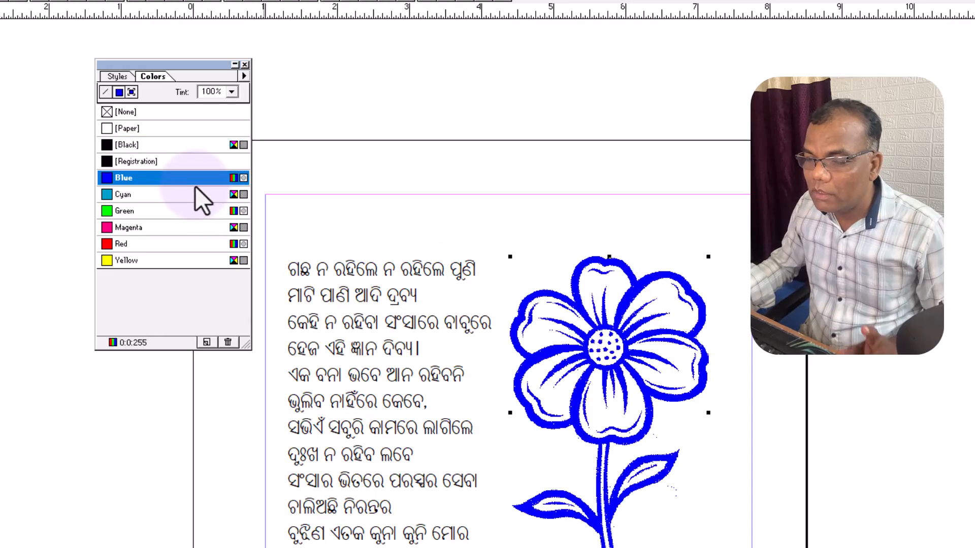
left_click(173, 200)
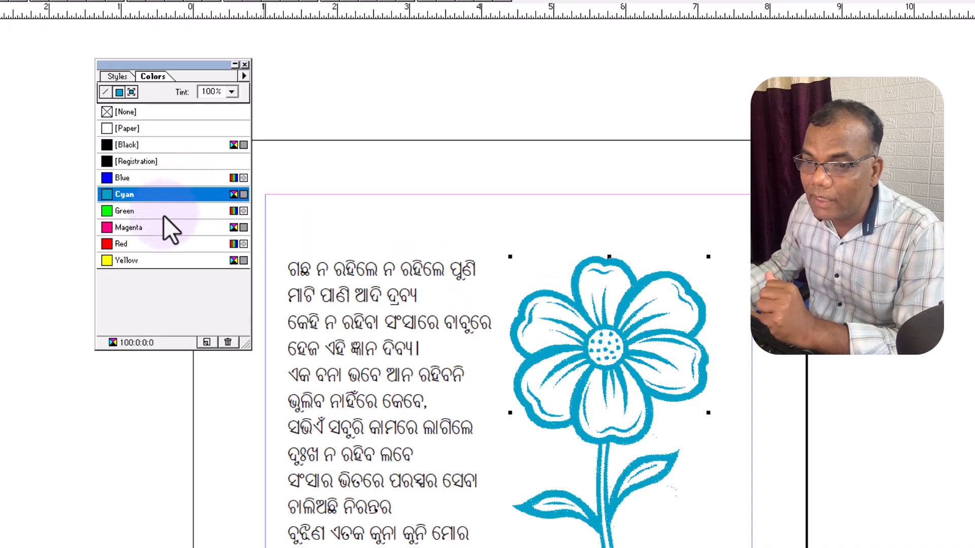
left_click(163, 213)
left_click(152, 245)
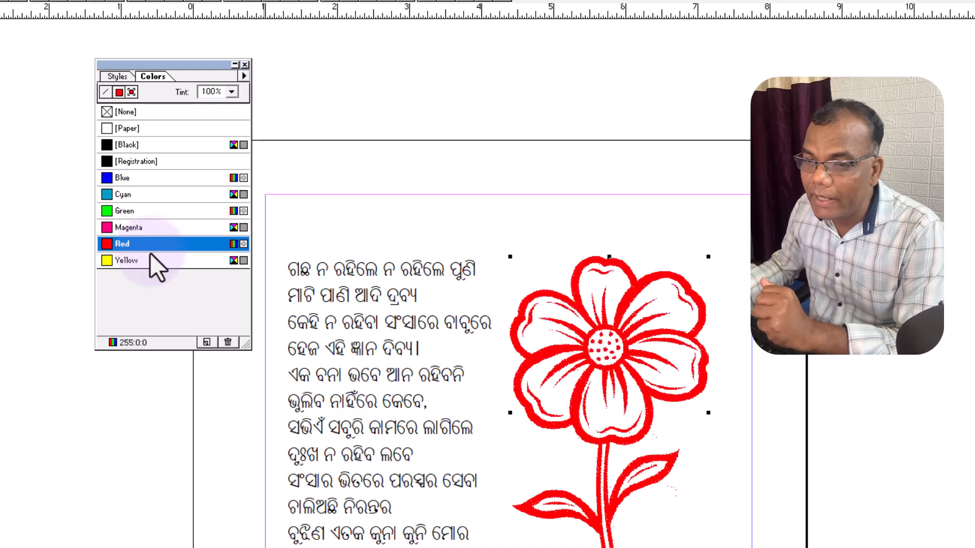
left_click(146, 260)
left_click(140, 242)
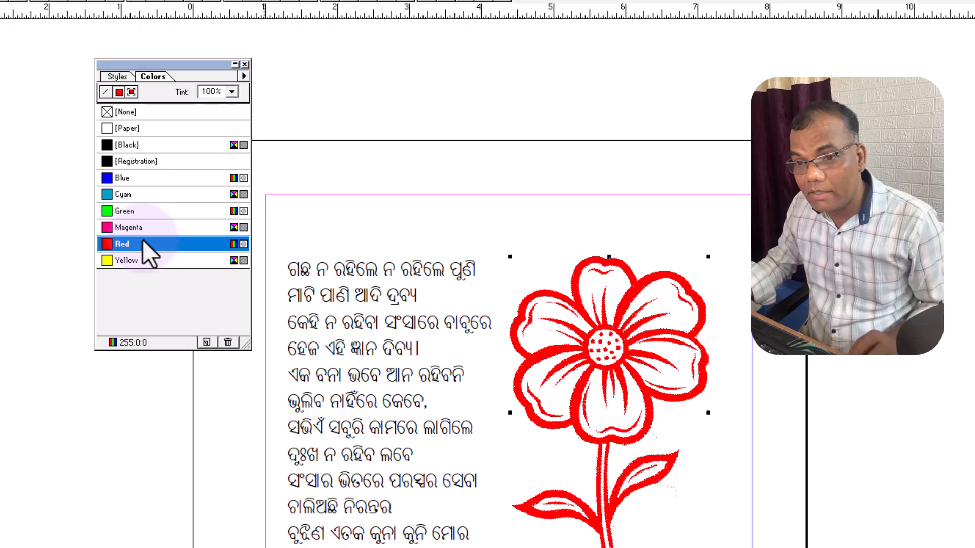
left_click(244, 64)
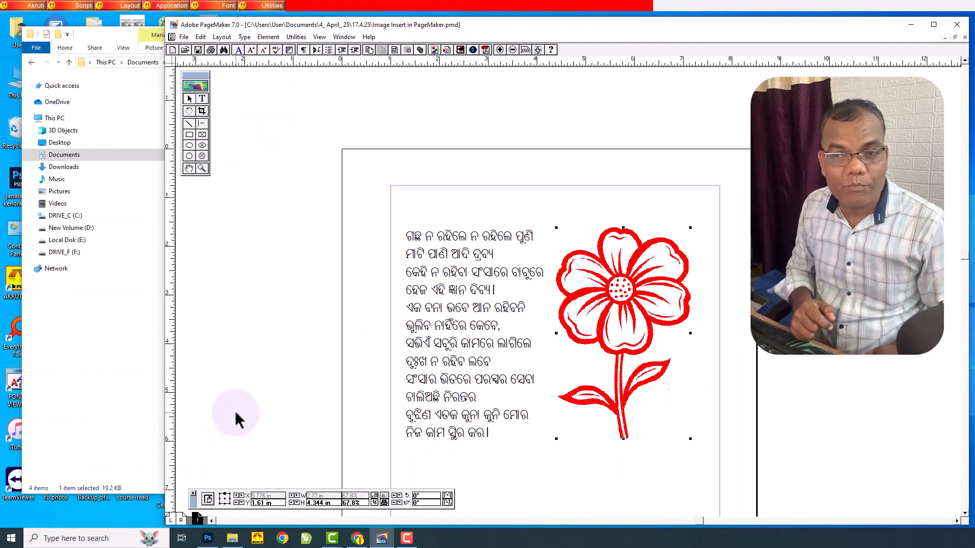
- Switch to Photoshop and open Flower - JPG from the 17.4.25 folder in it
left_click(46, 376)
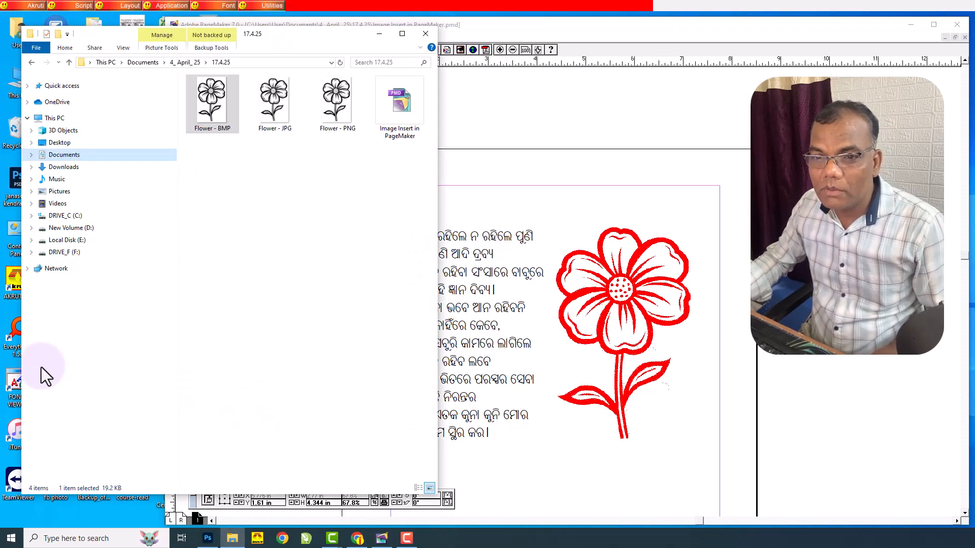
left_click(269, 123)
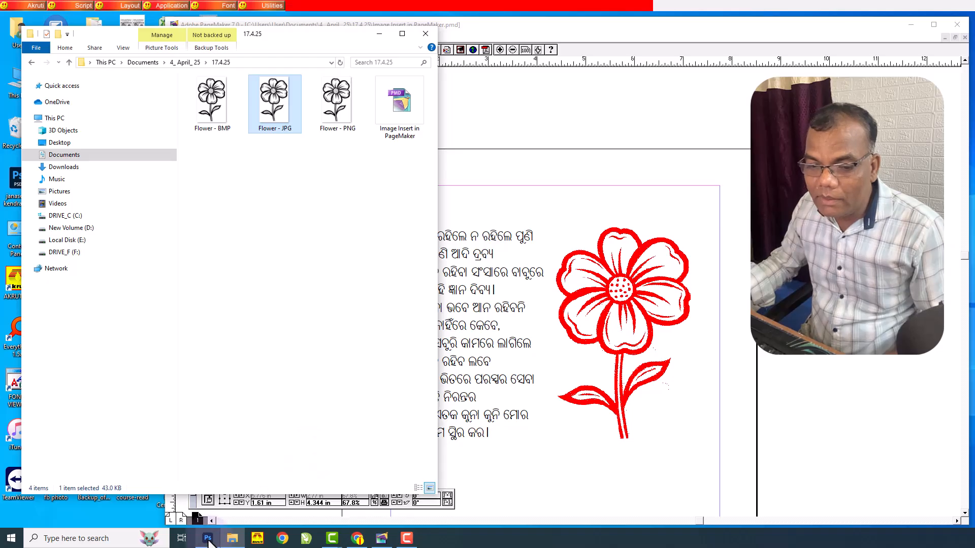
left_click(207, 539)
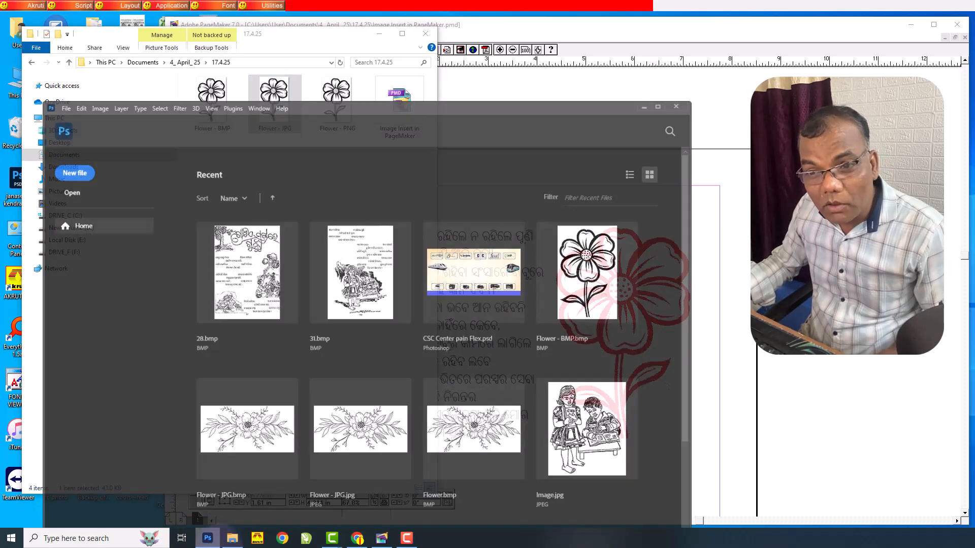
left_click(321, 38)
left_click_drag(321, 39, 800, 65)
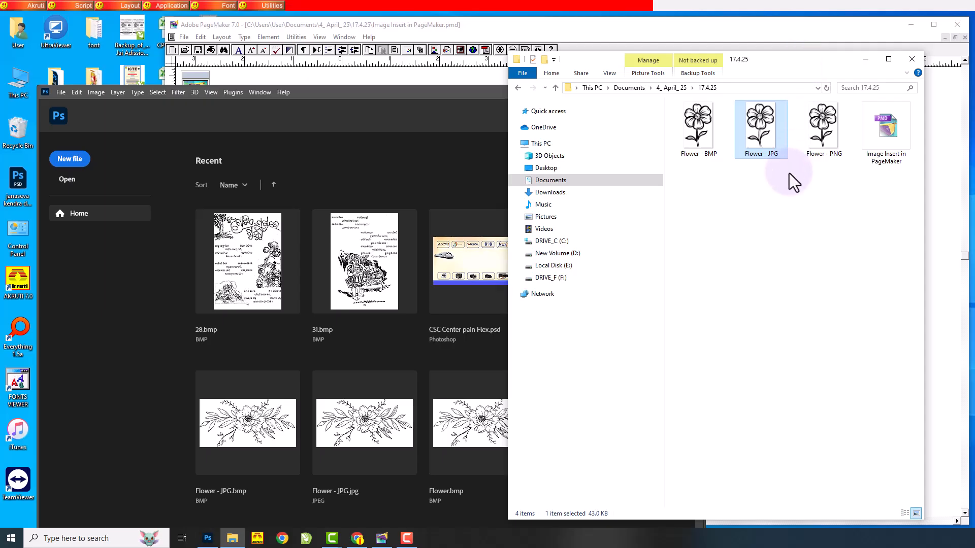
left_click_drag(763, 149, 326, 187)
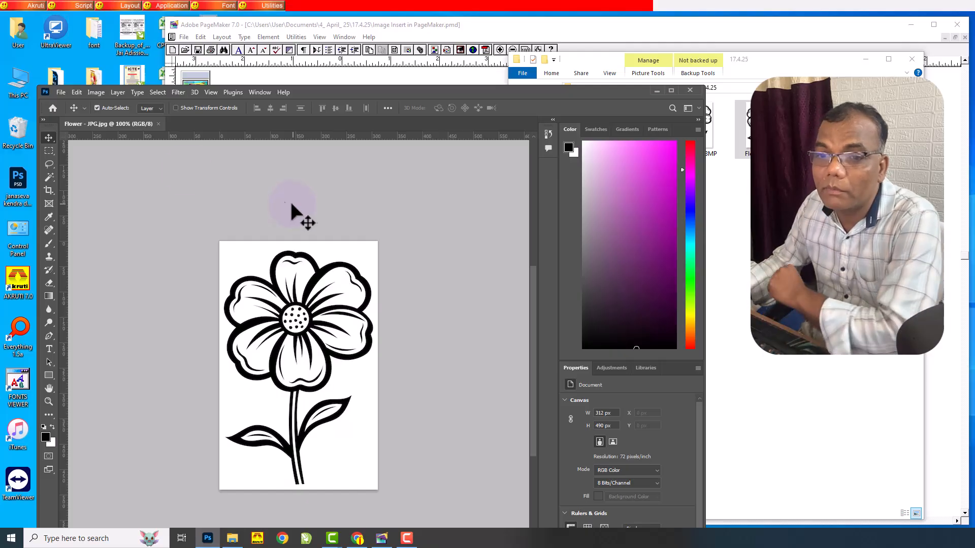
- Convert the flower image from RGB to Grayscale mode, discarding the color information
left_click(96, 92)
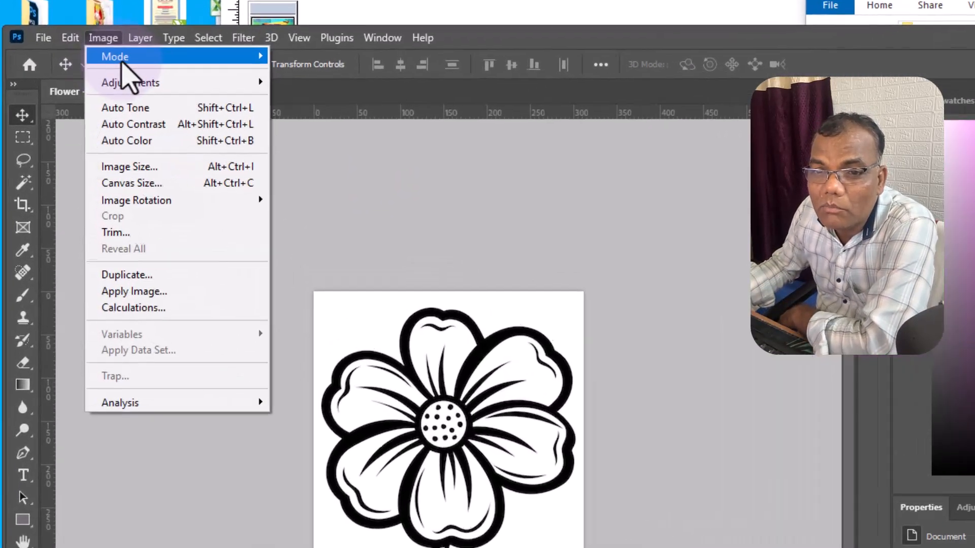
mouse_move(105, 102)
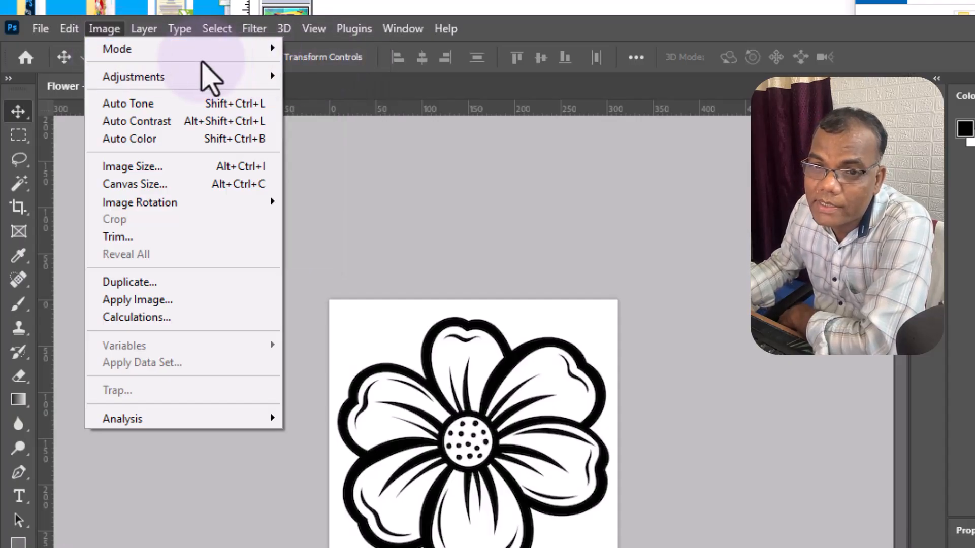
mouse_move(190, 49)
left_click(342, 66)
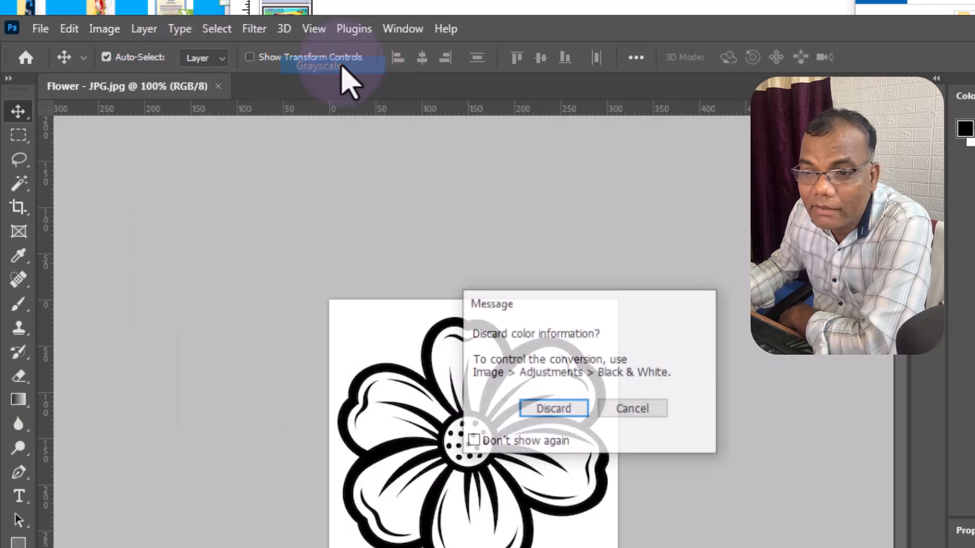
left_click(570, 411)
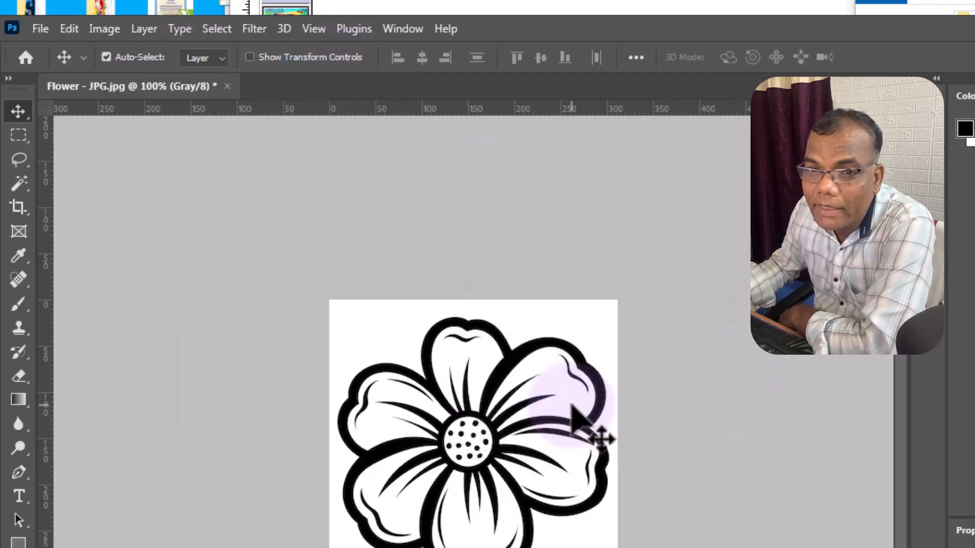
- Convert the grayscale flower to Bitmap mode at 72 pixels/inch with Diffusion Dither
left_click(107, 31)
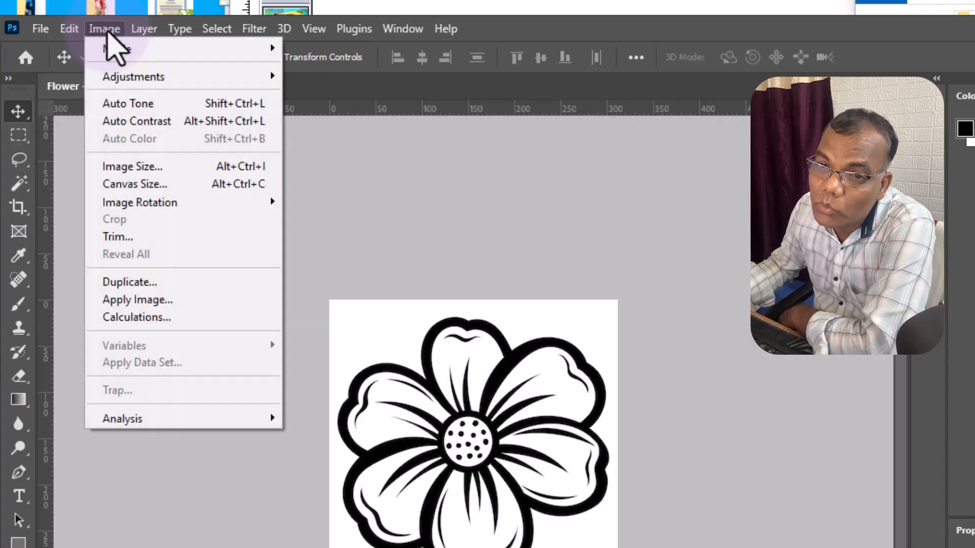
mouse_move(110, 50)
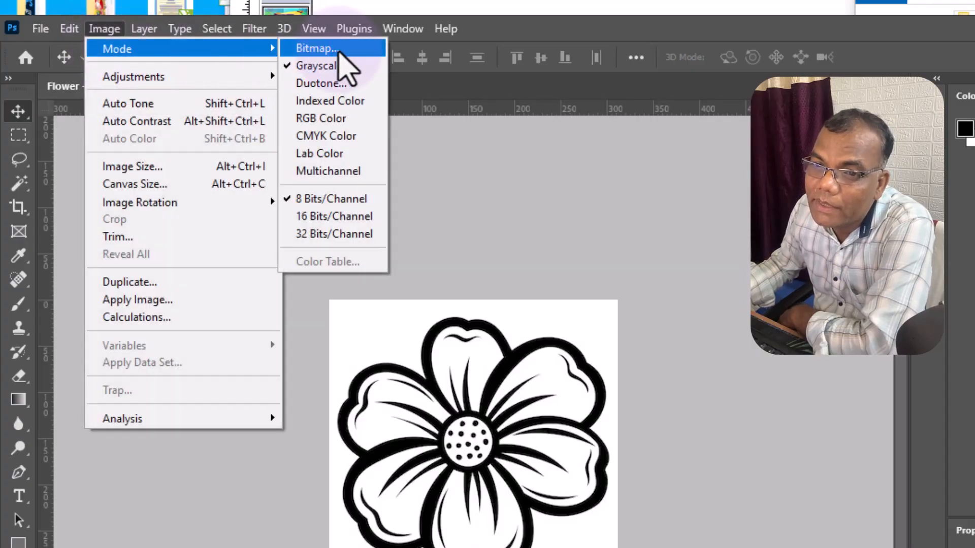
left_click(315, 49)
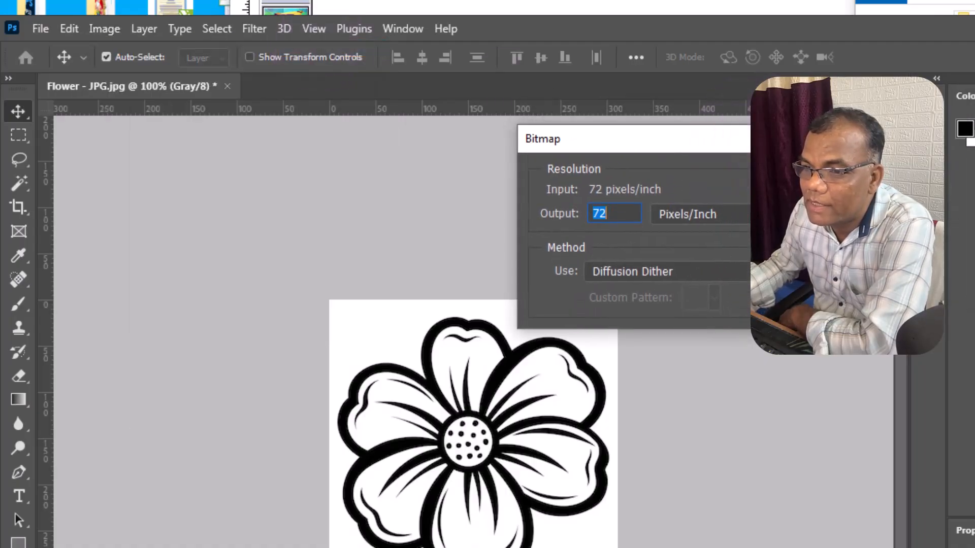
key("Return")
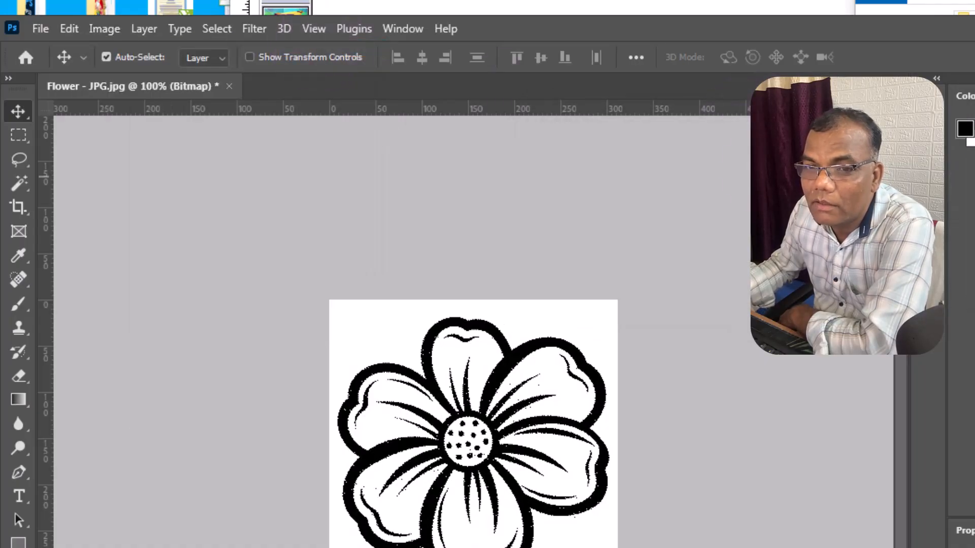
- Start saving the bitmap flower as a new file and choose BMP (*.BMP;*.RLE;*.DIB) as its format
left_click(39, 30)
left_click(81, 251)
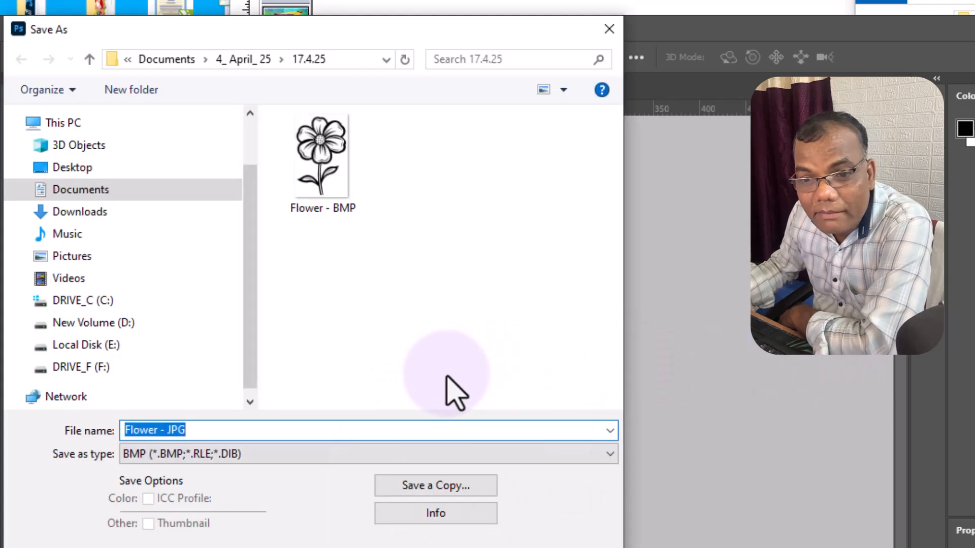
left_click(132, 454)
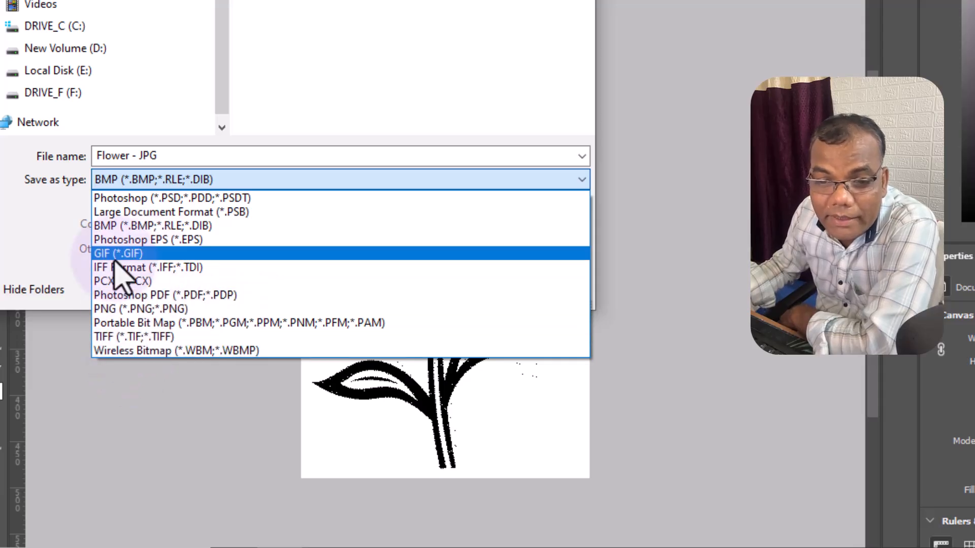
left_click(113, 227)
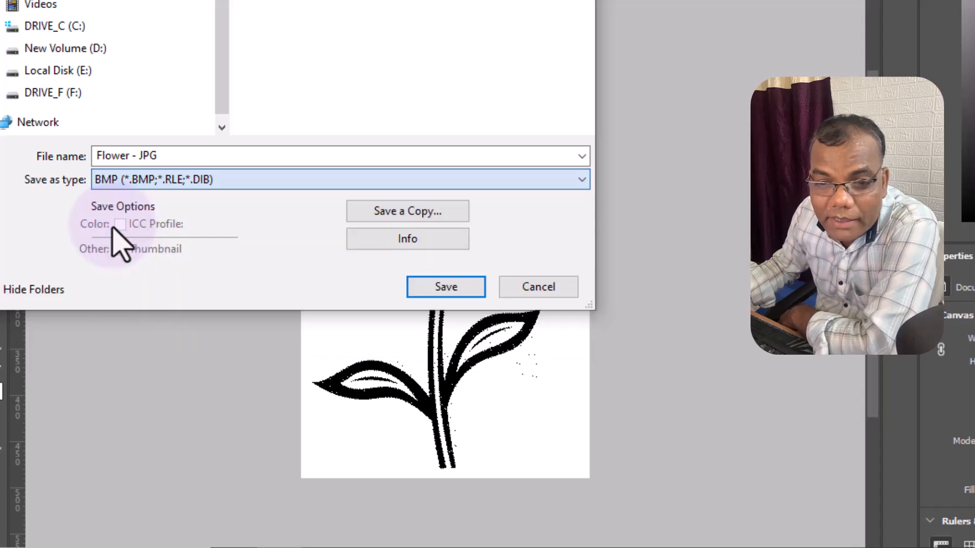
- Name the file Flower - BMP-2 and save it with the Windows file format and 1 Bit depth
left_click(159, 156)
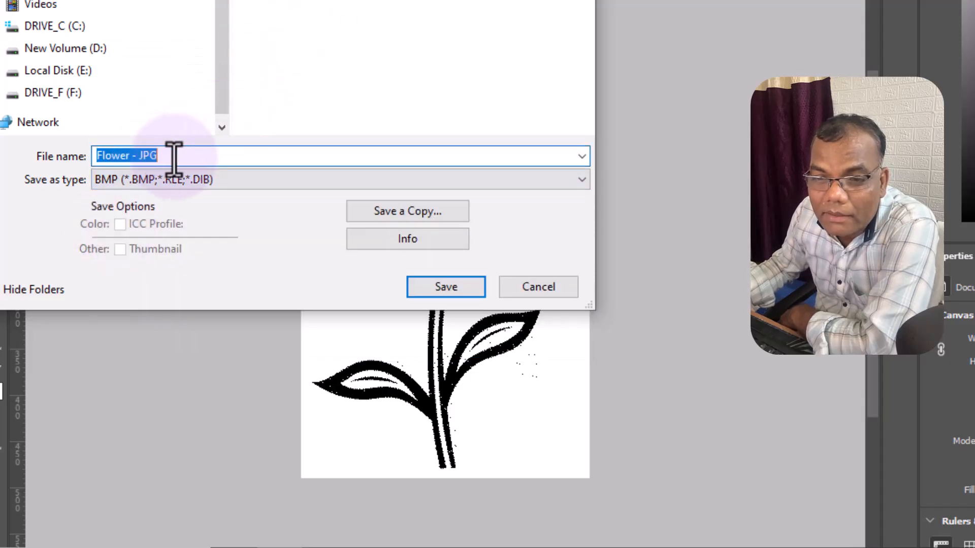
left_click(209, 156)
key("BackSpace")
key("BackSpace")
key("BackSpace")
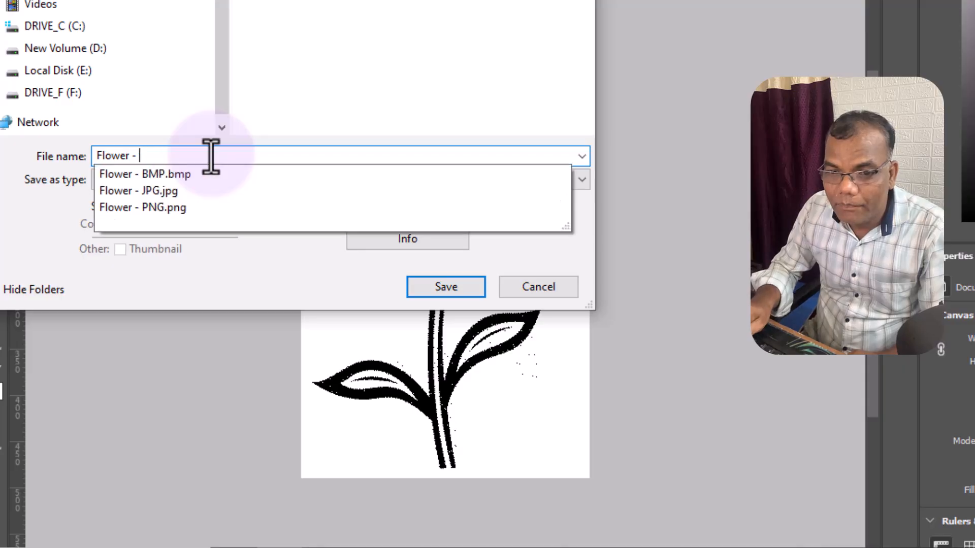
type("M")
key("BackSpace")
type("BMP")
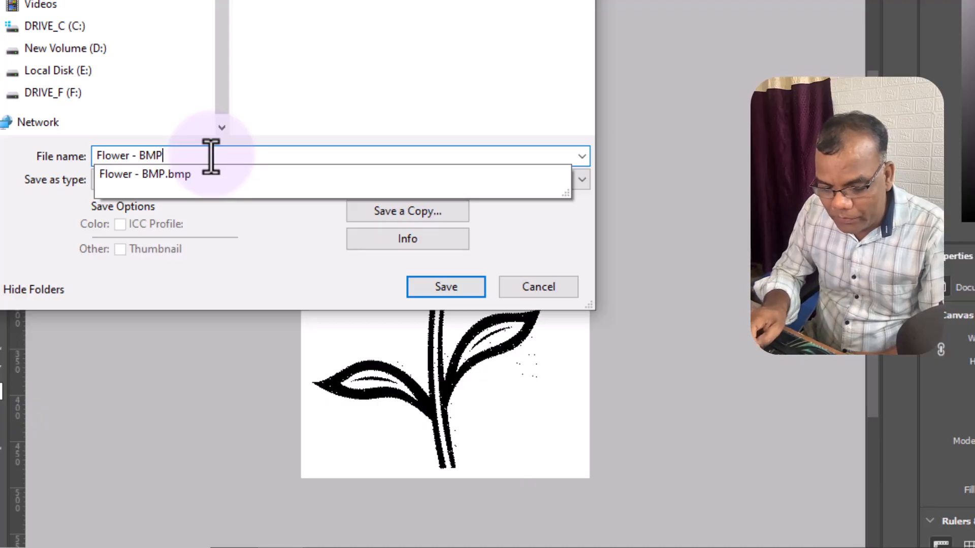
type("-2")
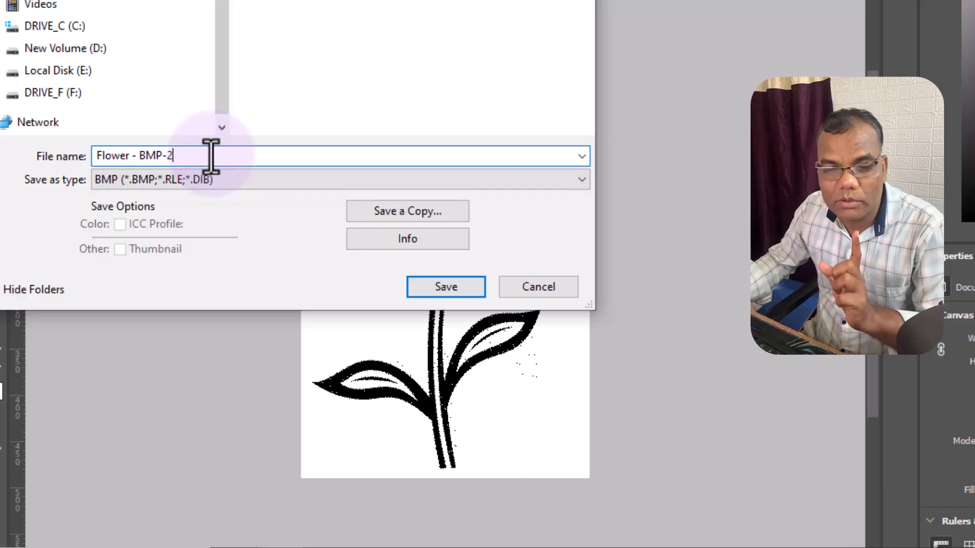
left_click(447, 285)
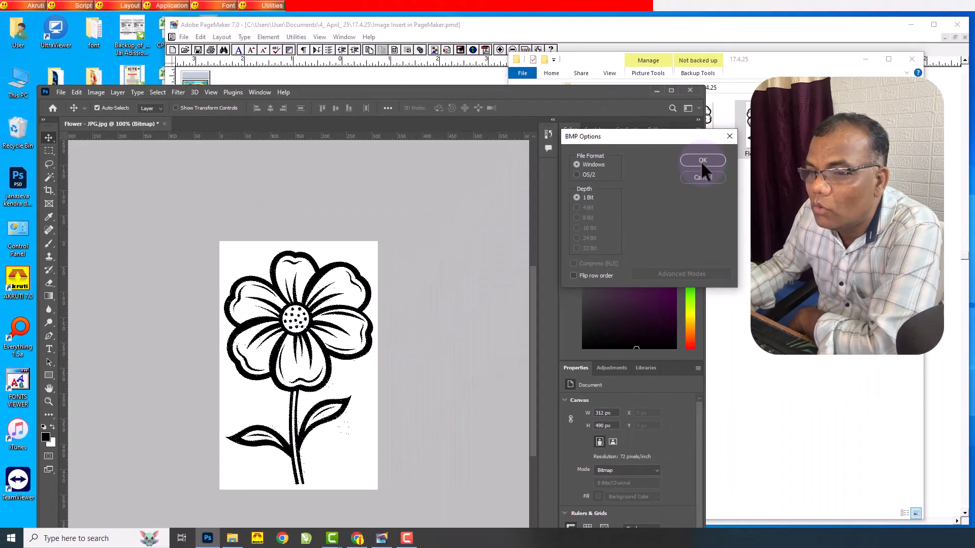
left_click(701, 160)
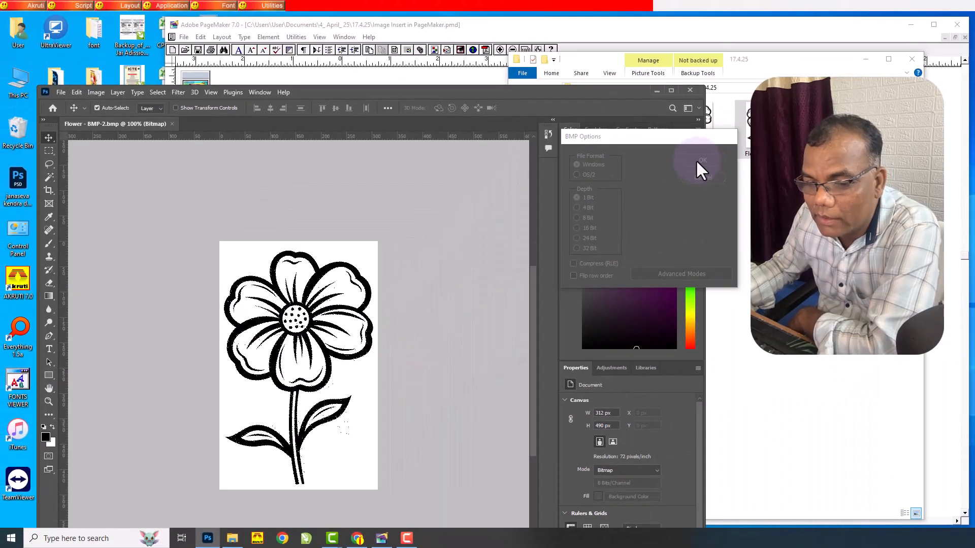
- Import Flower - BMP-2 from the 17.4.25 folder into the PageMaker document
left_click(232, 538)
left_click_drag(778, 59, 382, 76)
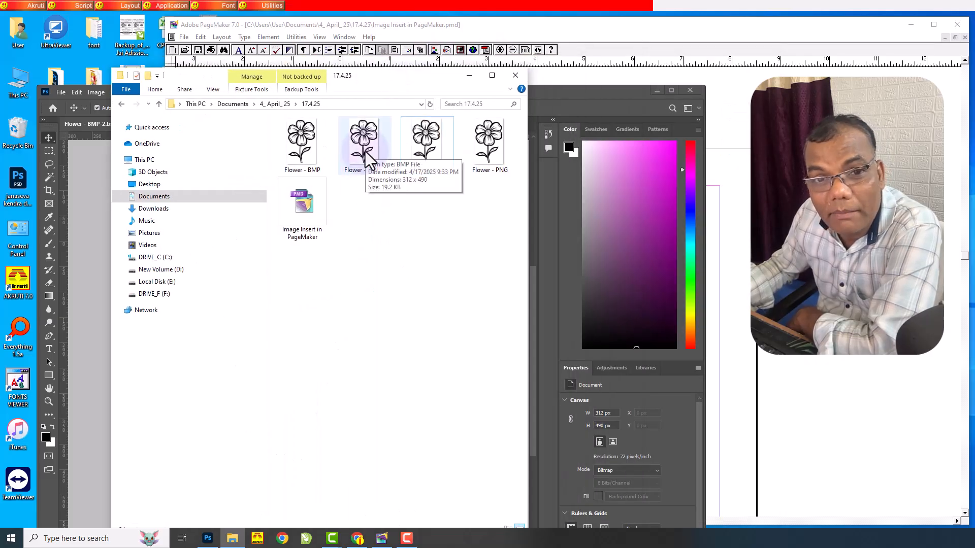
left_click(365, 152)
left_click_drag(363, 144, 850, 231)
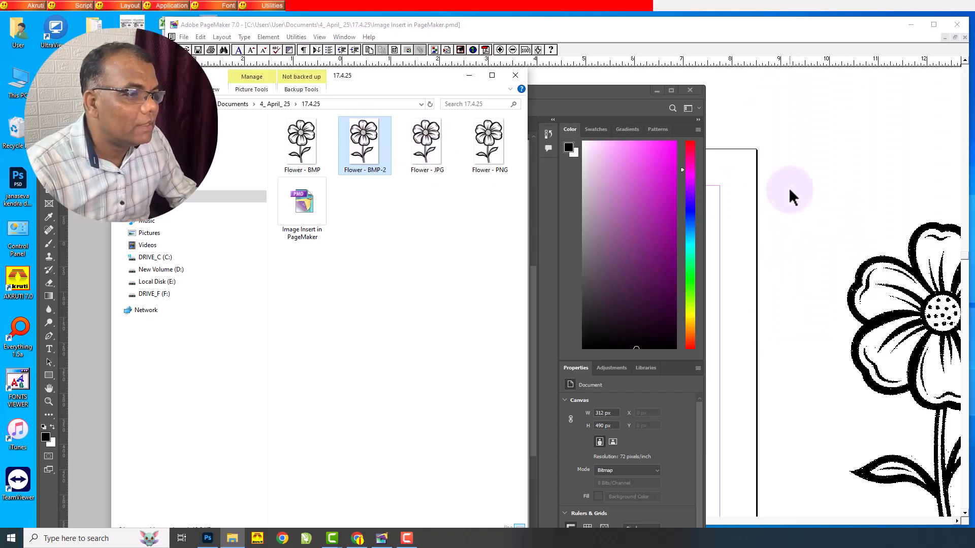
- Shrink the newly imported flower to about 5.5 in high and place it up and to the right of the red flower
left_click(778, 213)
left_click_drag(896, 266, 743, 159)
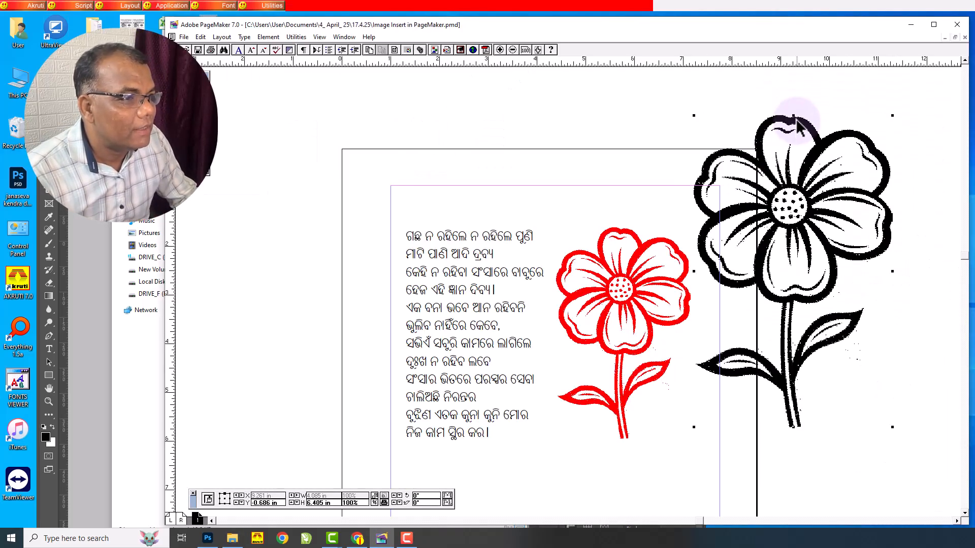
left_click_drag(794, 117, 792, 159)
left_click_drag(792, 226, 754, 193)
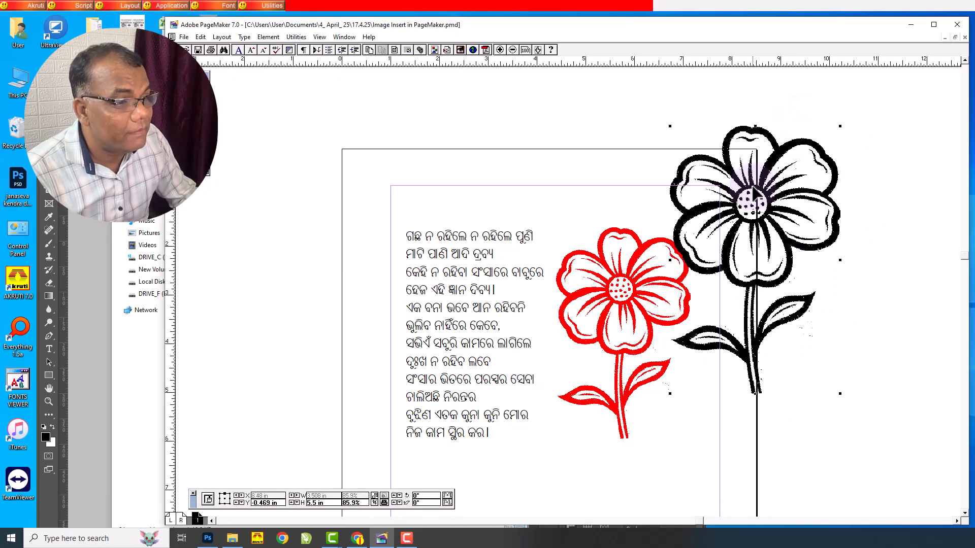
- Try green and blue on the new flower with the Colors palette before settling on Red
key("ctrl+k")
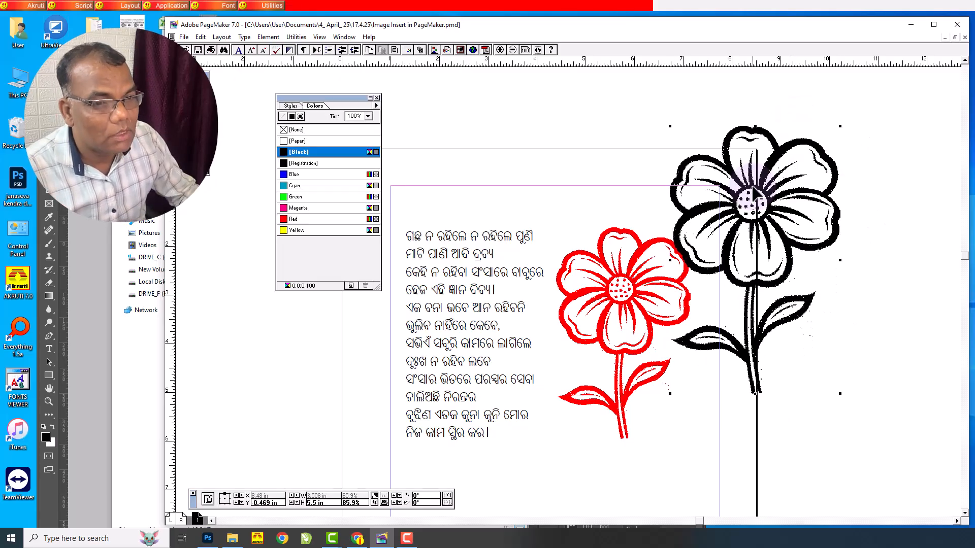
left_click(318, 196)
left_click(317, 174)
left_click(320, 197)
left_click(319, 218)
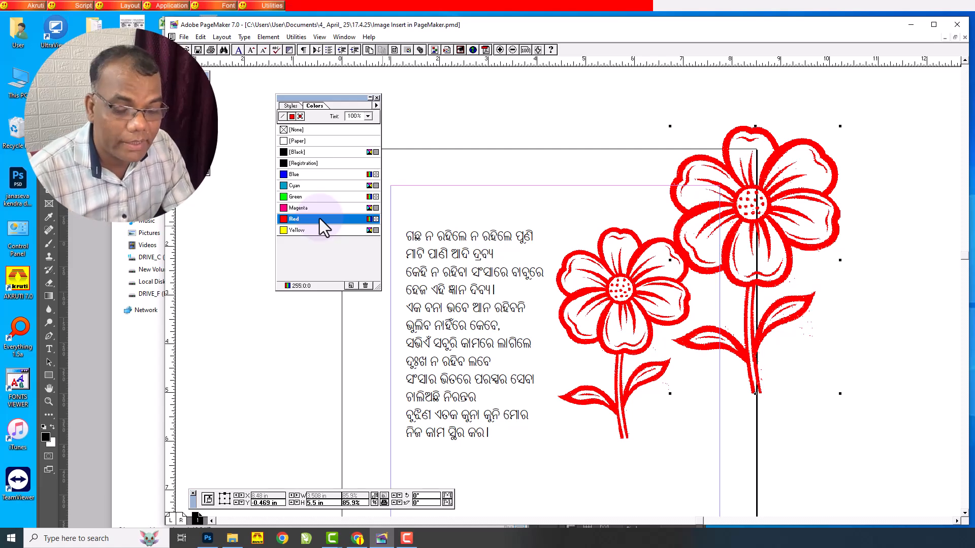
- Set the graphics display preference to Standard and reselect the larger red flower to check how it displays
key("ctrl+k")
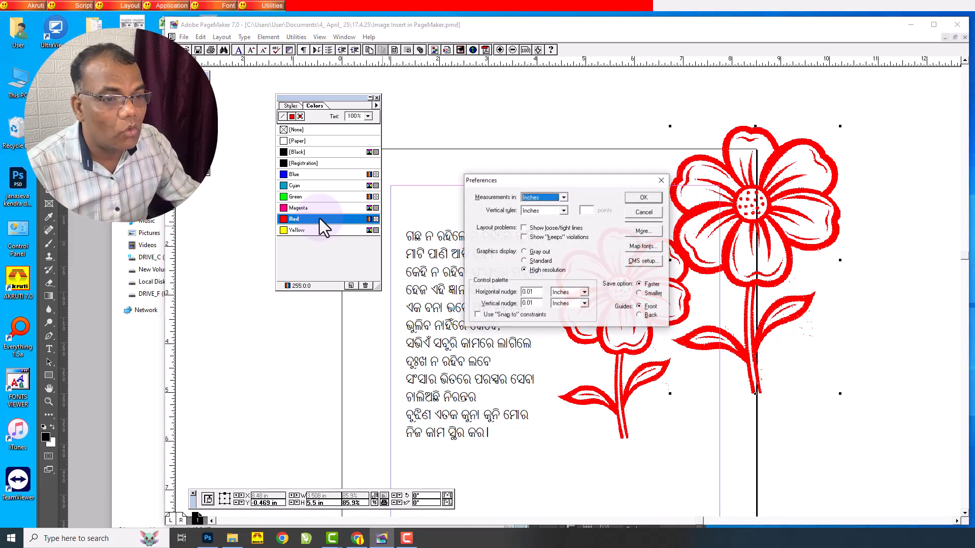
left_click(525, 261)
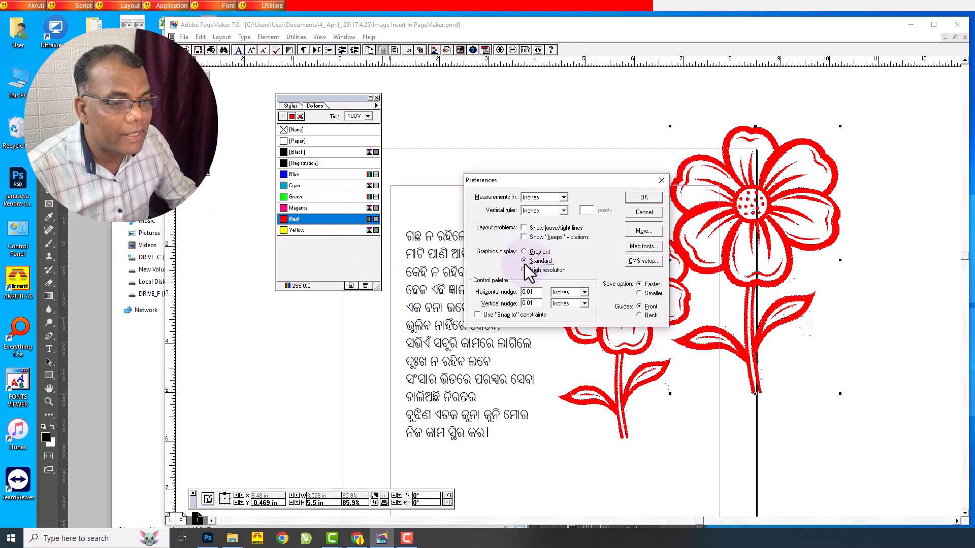
left_click(648, 198)
left_click(887, 291)
left_click(780, 230)
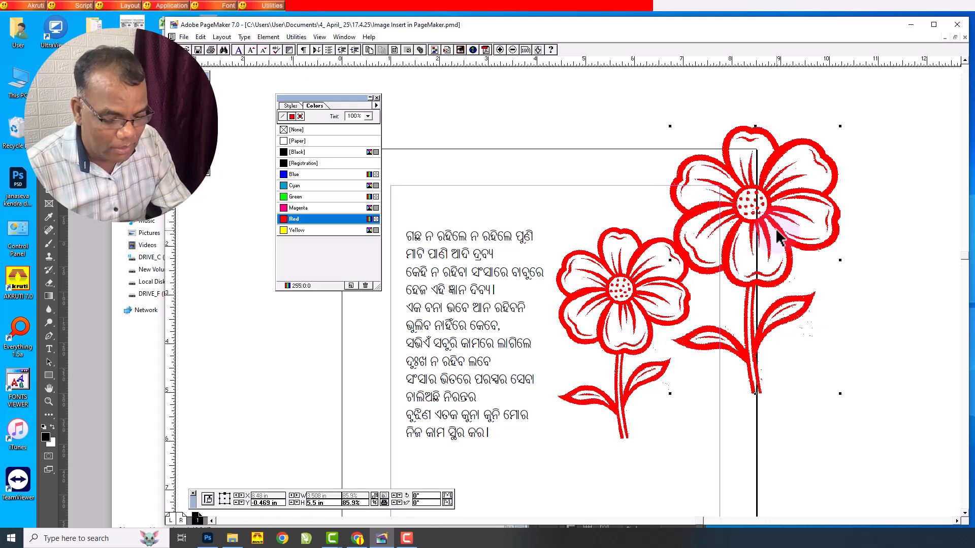
- Set the graphics display preference back to High resolution and deselect the larger flower
key("ctrl+k")
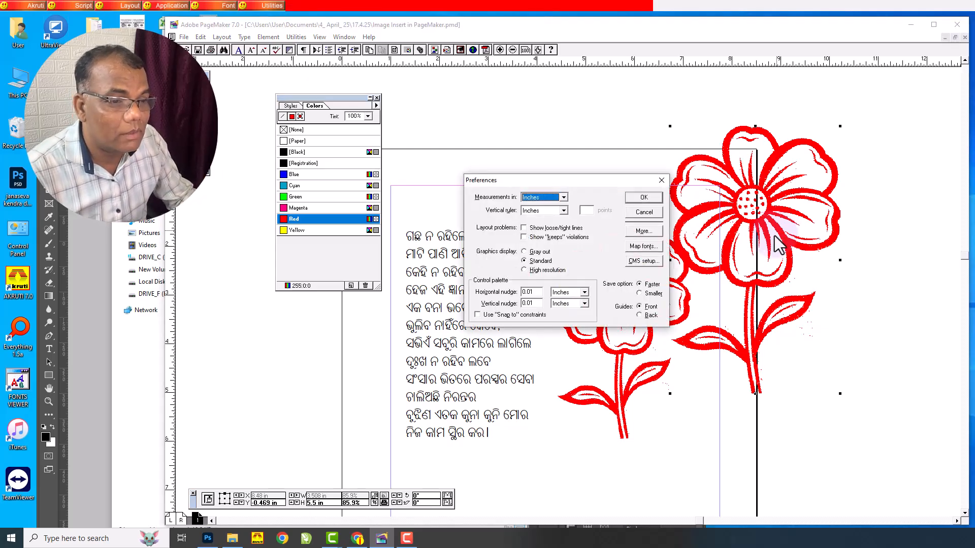
left_click(526, 271)
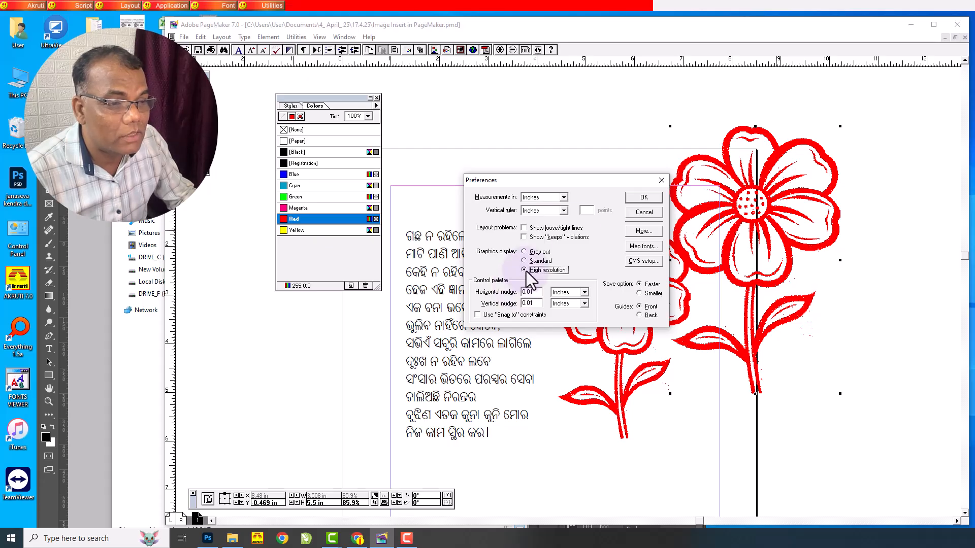
left_click(657, 197)
left_click(888, 224)
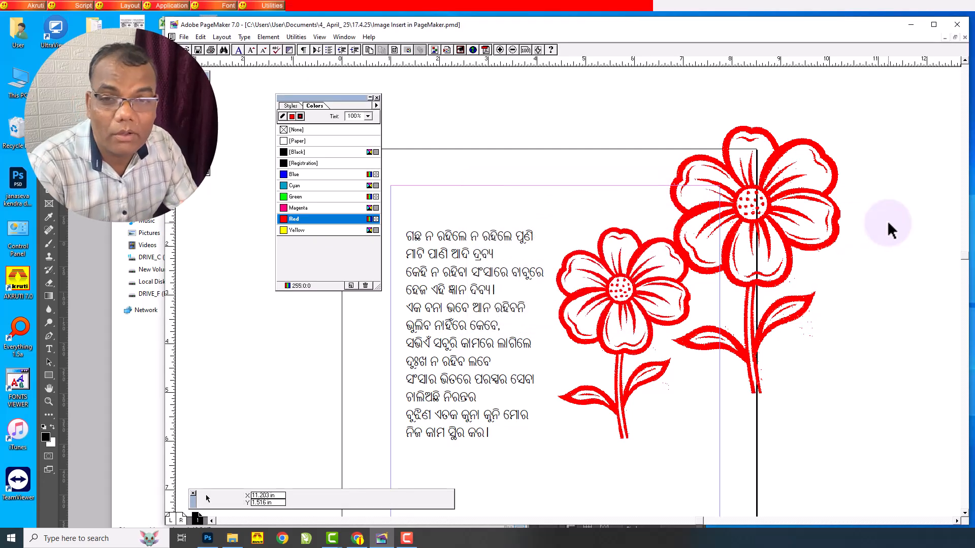